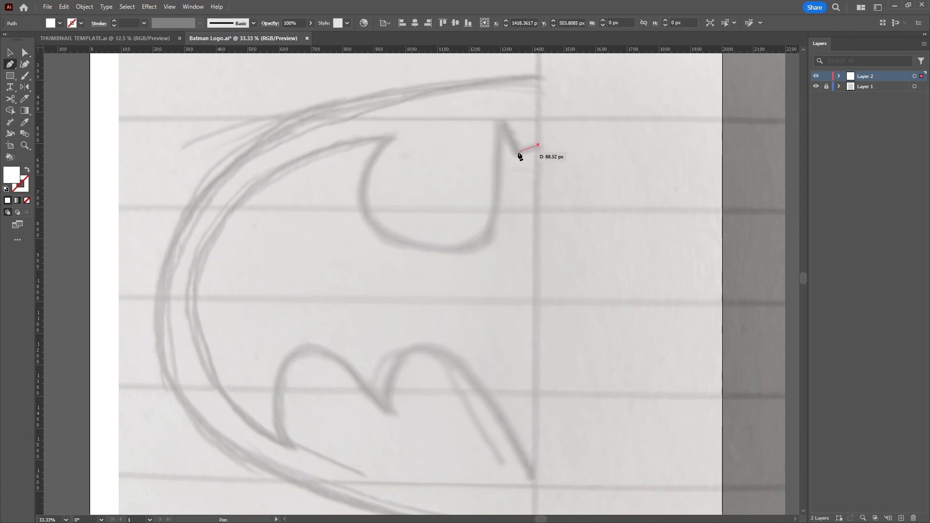
- Trace the half-bat's head, pointed ear and curved upper wing notch over the sketch with the Pen tool
{"action": "left_click", "coordinate": [518, 152]}
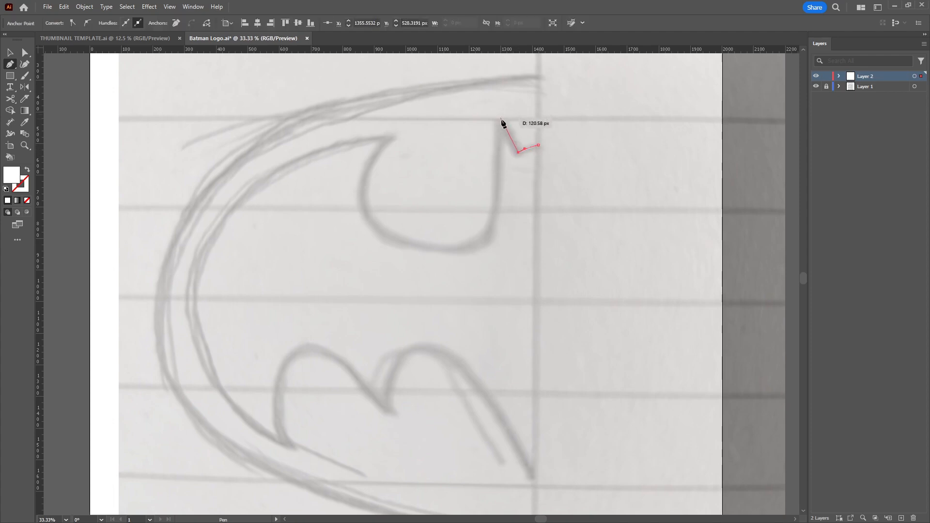
{"action": "left_click", "coordinate": [499, 119]}
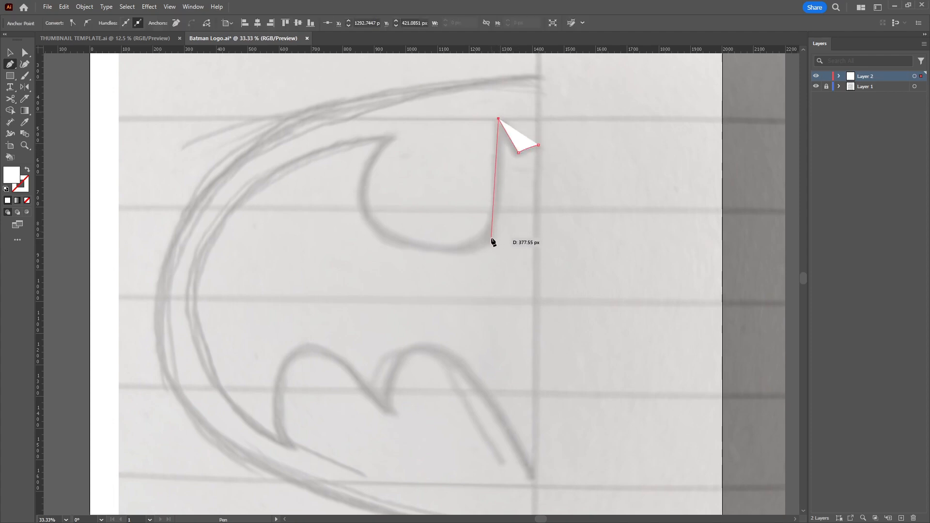
{"action": "left_click_drag", "start_coordinate": [493, 239], "coordinate": [487, 246]}
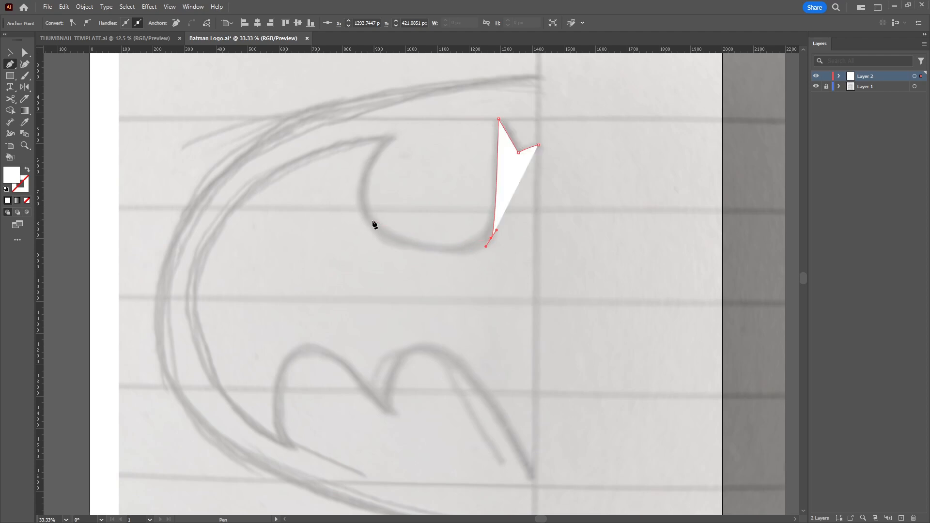
{"action": "left_click_drag", "start_coordinate": [372, 221], "coordinate": [335, 173]}
{"action": "left_click_drag", "start_coordinate": [393, 137], "coordinate": [318, 186]}
- Remove the path's fill and give it a black stroke
{"action": "key", "text": "shift+x"}
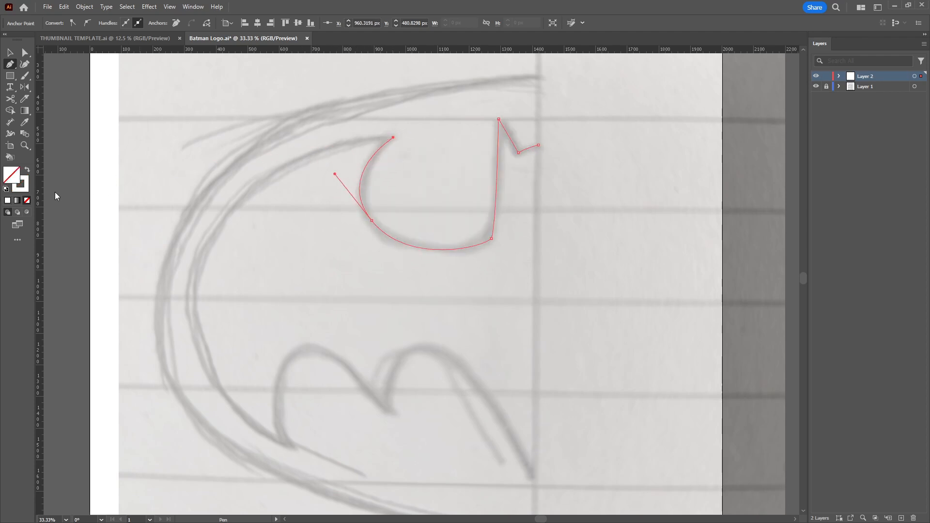
{"action": "key", "text": "x"}
{"action": "left_click", "coordinate": [110, 208], "text": "ctrl"}
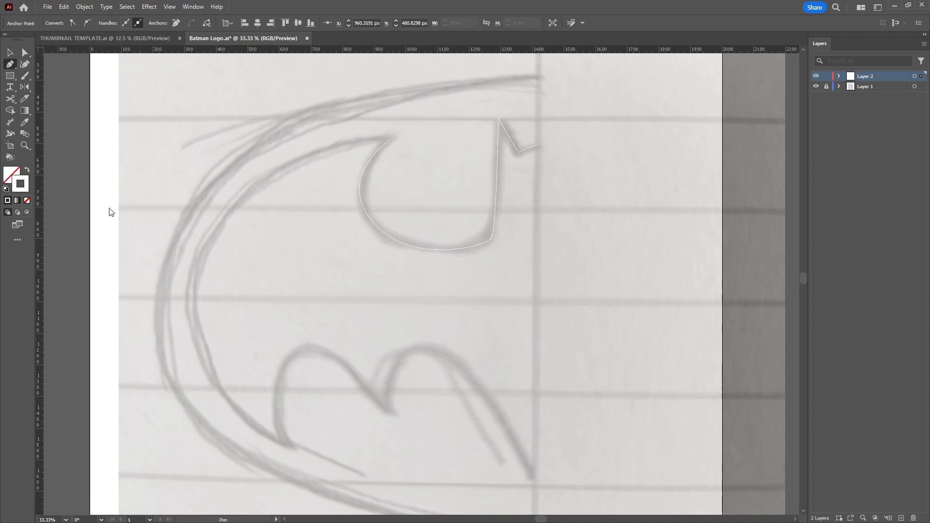
{"action": "left_click", "coordinate": [549, 317]}
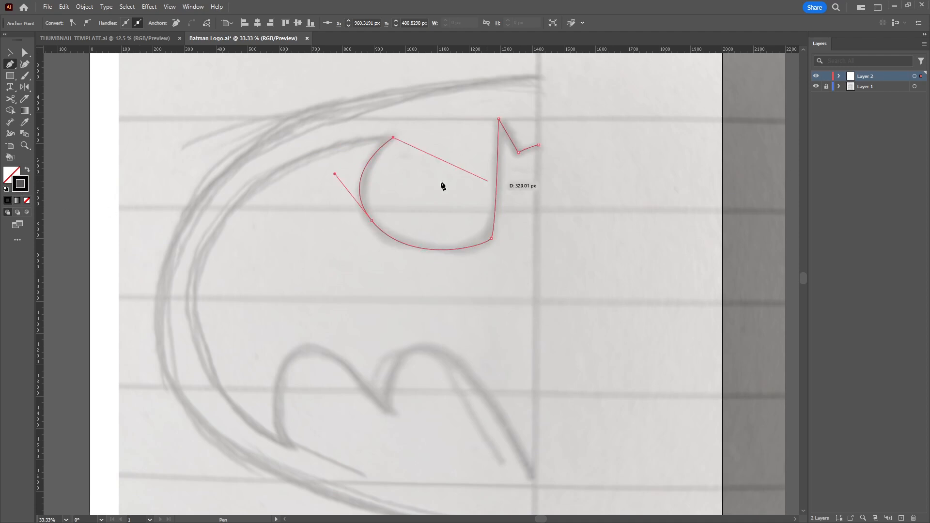
- Continue the path from the upper wing tip along the outer wing curve to the lower wing tip
{"action": "left_click_drag", "start_coordinate": [270, 181], "coordinate": [328, 140]}
{"action": "key", "text": "ctrl+minus"}
{"action": "scroll", "coordinate": [391, 170], "scroll_direction": "down", "scroll_amount": 5}
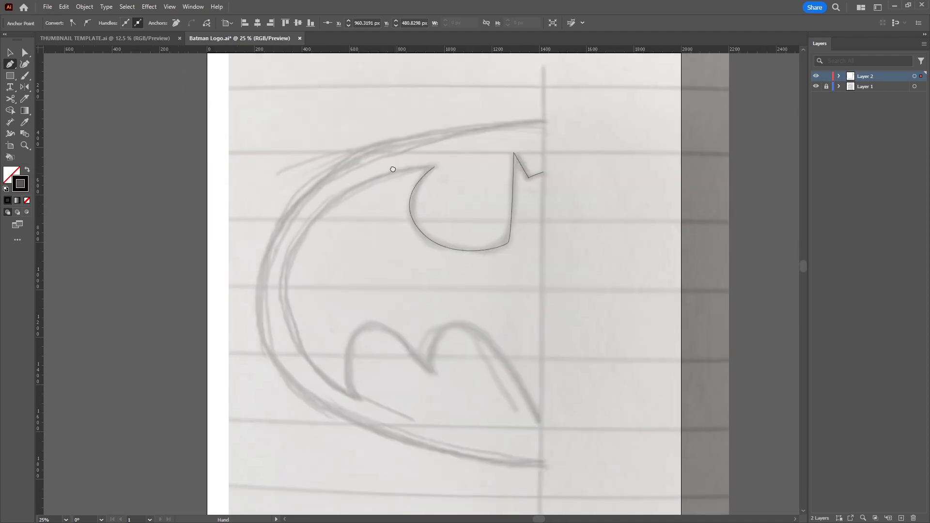
{"action": "left_click", "coordinate": [424, 160]}
{"action": "left_click_drag", "start_coordinate": [275, 255], "coordinate": [244, 350]}
{"action": "left_click", "coordinate": [351, 393]}
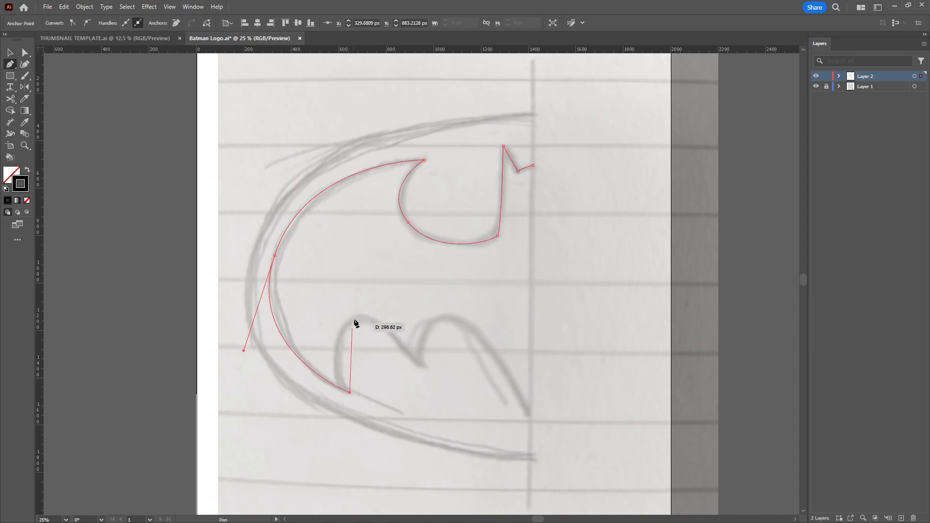
- Trace the two lower wing scallops to the bottom centre tip and close the path up the centre line
{"action": "left_click_drag", "start_coordinate": [351, 319], "coordinate": [378, 297]}
{"action": "left_click", "coordinate": [422, 367]}
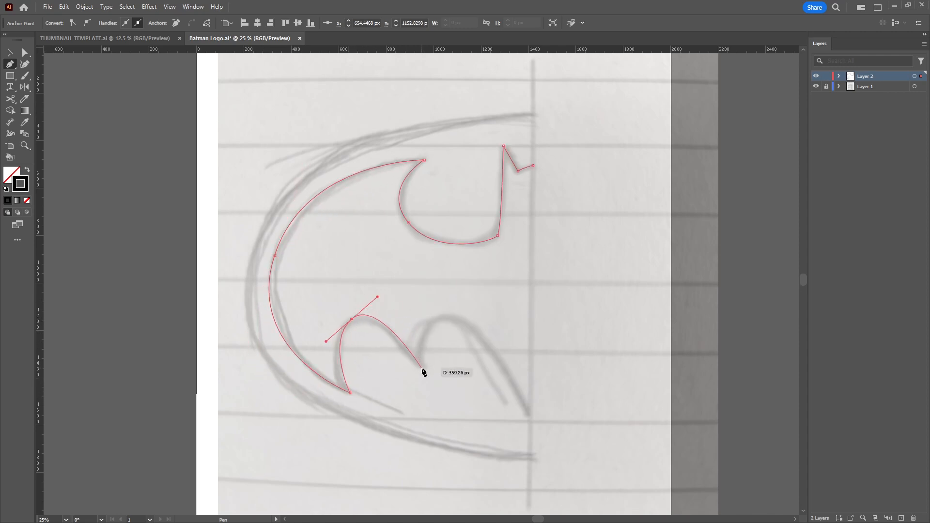
{"action": "left_click_drag", "start_coordinate": [486, 324], "coordinate": [467, 317]}
{"action": "key", "text": "ctrl+z"}
{"action": "left_click_drag", "start_coordinate": [531, 416], "coordinate": [549, 462]}
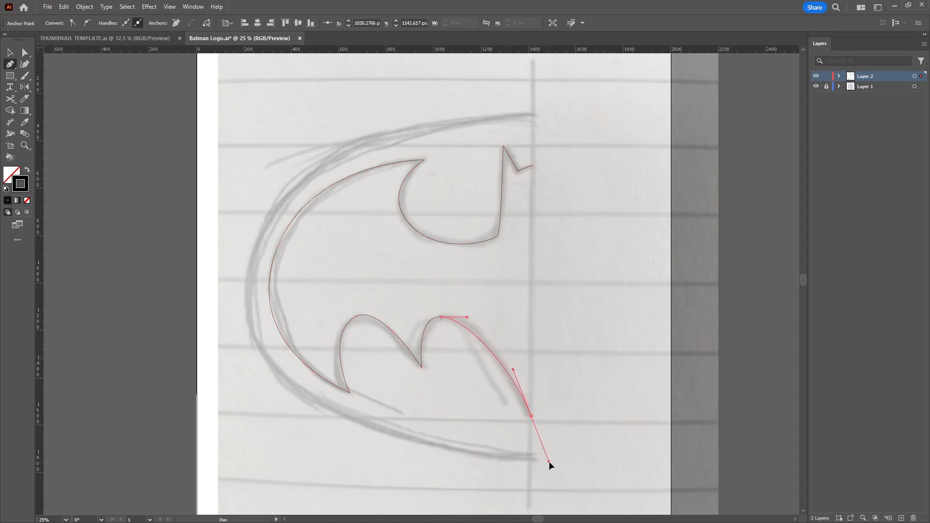
{"action": "left_click", "coordinate": [531, 416]}
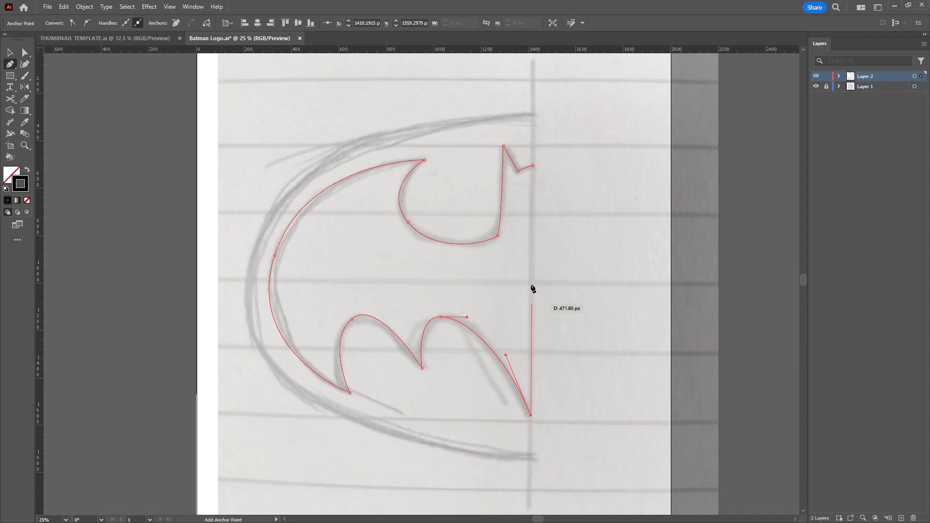
{"action": "left_click", "coordinate": [533, 166]}
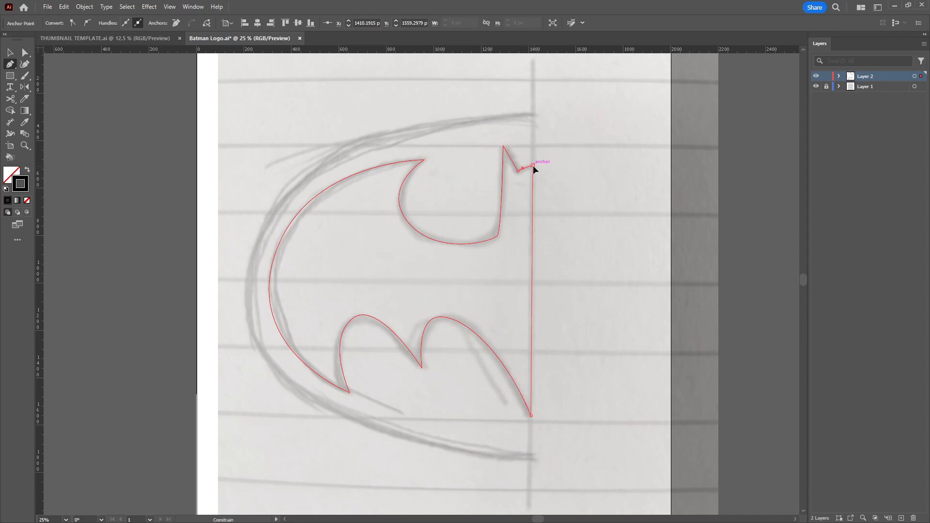
- Swap fill and stroke so the closed half-bat has a black fill without a stroke, and deselect it
{"action": "key", "text": "shift+x"}
{"action": "left_click", "coordinate": [591, 246], "text": "ctrl"}
{"action": "key", "text": "v"}
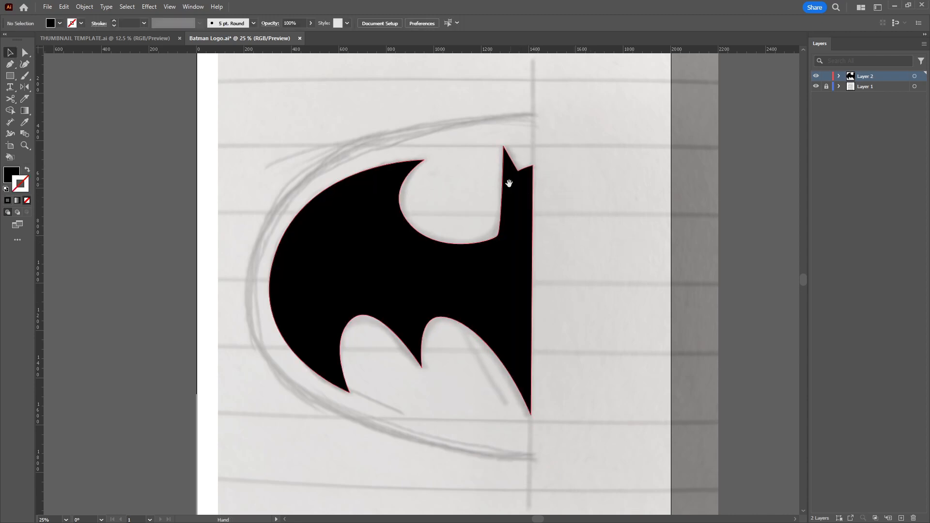
- Draw an ellipse about 1887 by 1440 px around the half-bat and give it a black stroke without fill
{"action": "left_click_drag", "start_coordinate": [509, 182], "coordinate": [516, 198]}
{"action": "key", "text": "ctrl+minus"}
{"action": "left_click_drag", "start_coordinate": [433, 256], "coordinate": [436, 231]}
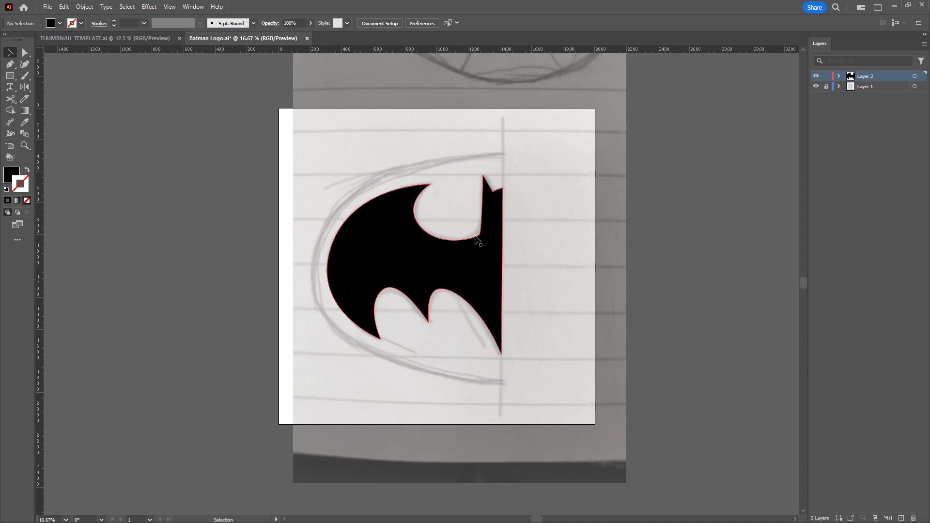
{"action": "key", "text": "l"}
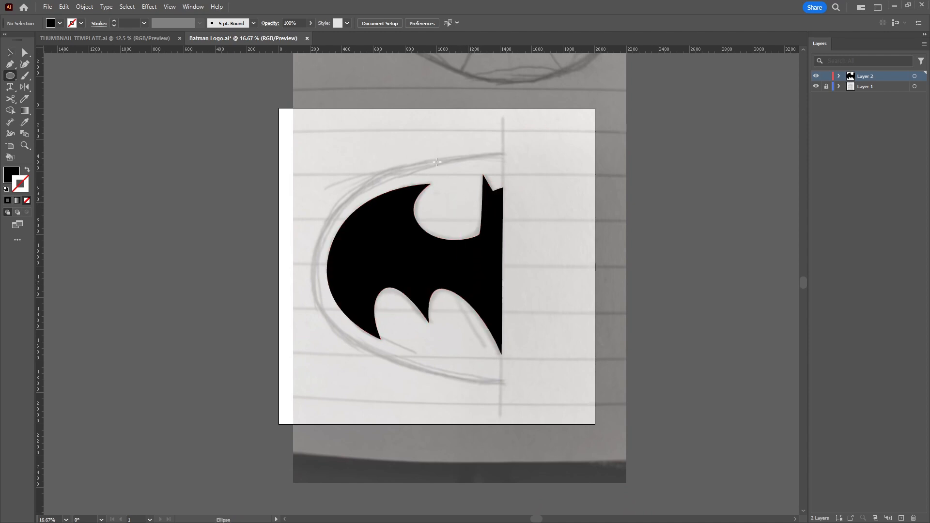
{"action": "left_click_drag", "start_coordinate": [284, 146], "coordinate": [637, 383]}
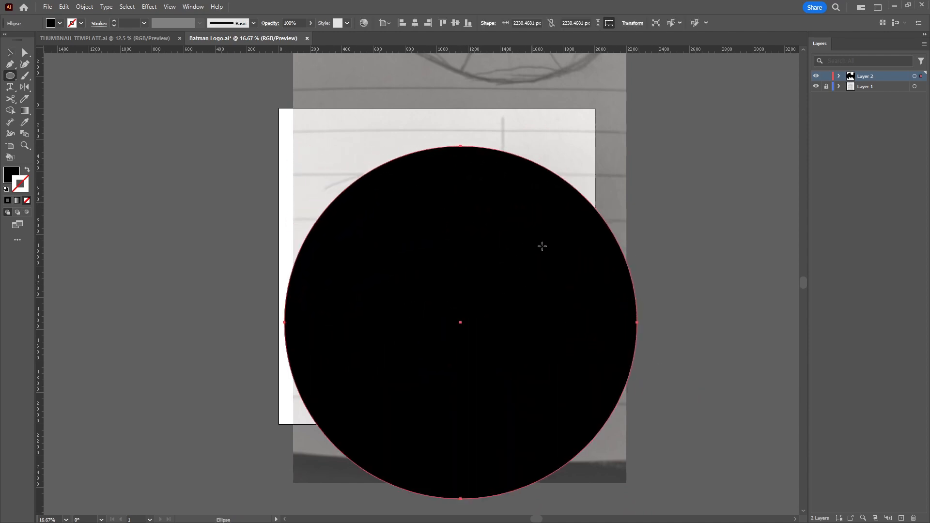
{"action": "key", "text": "ctrl+z"}
{"action": "left_click_drag", "start_coordinate": [324, 152], "coordinate": [622, 380]}
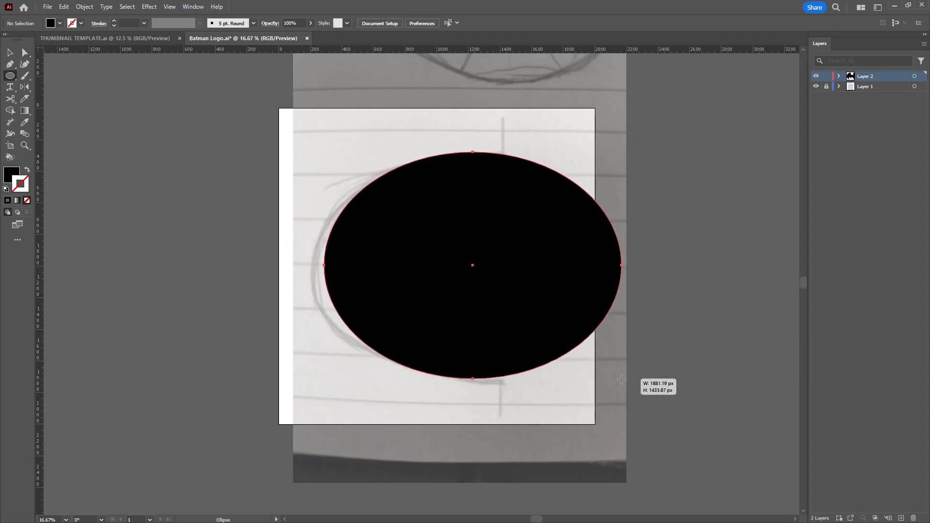
{"action": "key", "text": "shift+x"}
{"action": "key", "text": "v"}
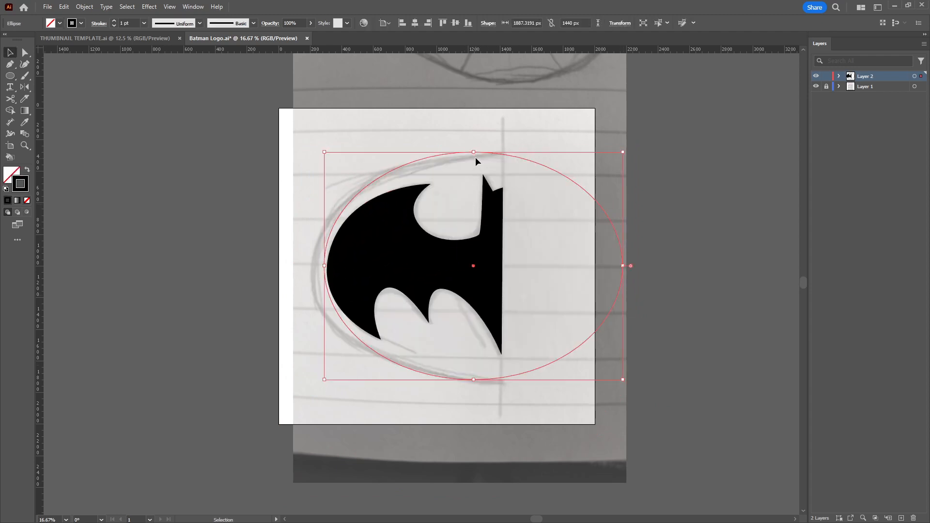
- Shift the ellipse toward the sketch's centre line and resize it to about 2123 by 1333 px
{"action": "left_click_drag", "start_coordinate": [474, 152], "coordinate": [524, 153]}
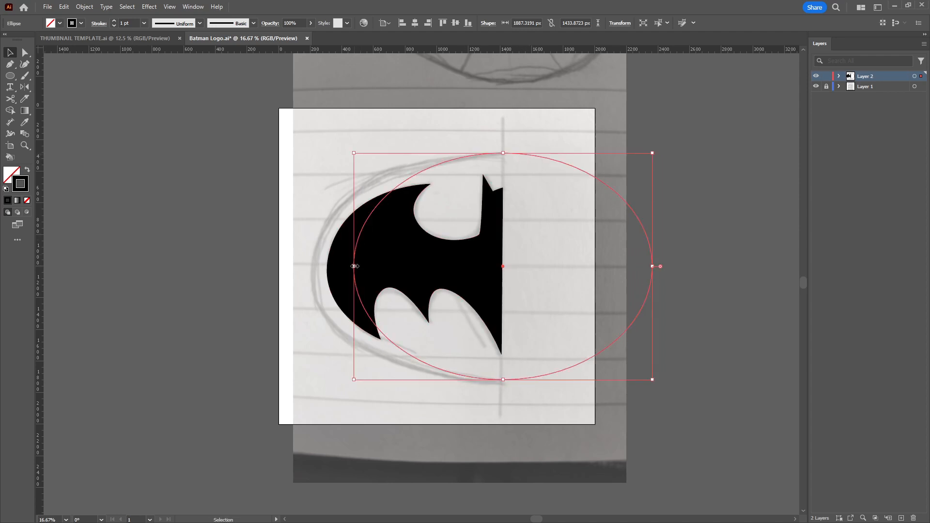
{"action": "left_click_drag", "start_coordinate": [355, 266], "coordinate": [316, 266]}
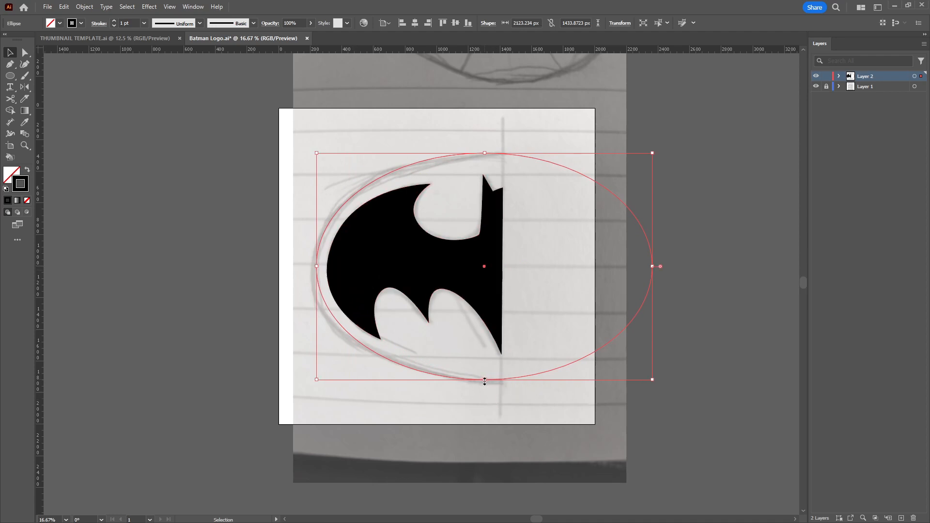
{"action": "left_click_drag", "start_coordinate": [484, 381], "coordinate": [481, 379]}
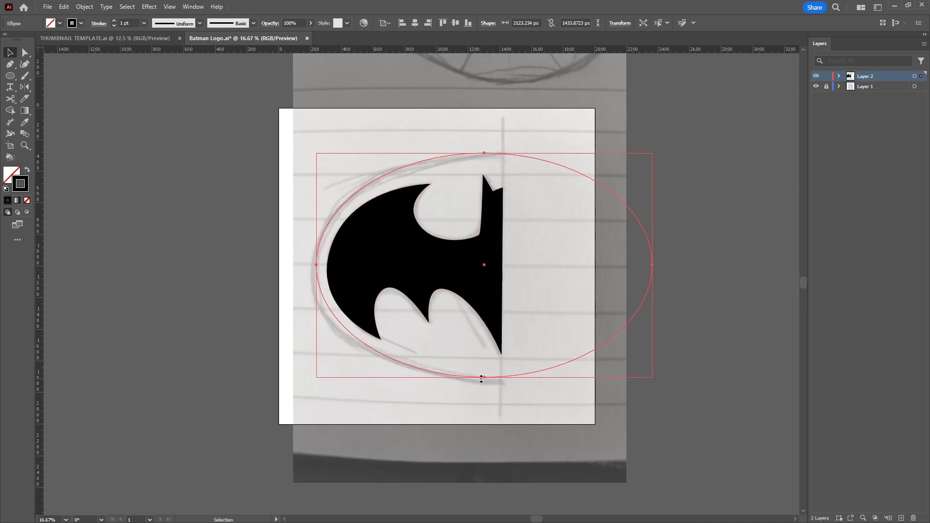
{"action": "left_click_drag", "start_coordinate": [484, 154], "coordinate": [487, 163]}
{"action": "key", "text": "ctrl+z"}
{"action": "key", "text": "ctrl+z"}
{"action": "key", "text": "ctrl+z"}
{"action": "key", "text": "ctrl+z"}
{"action": "key", "text": "ctrl+z"}
{"action": "key", "text": "ctrl+z"}
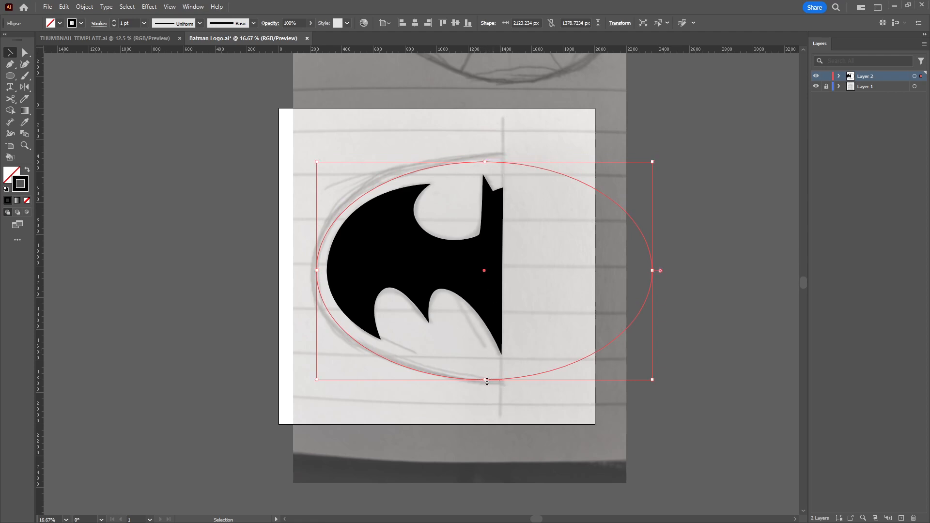
{"action": "left_click_drag", "start_coordinate": [487, 381], "coordinate": [487, 372]}
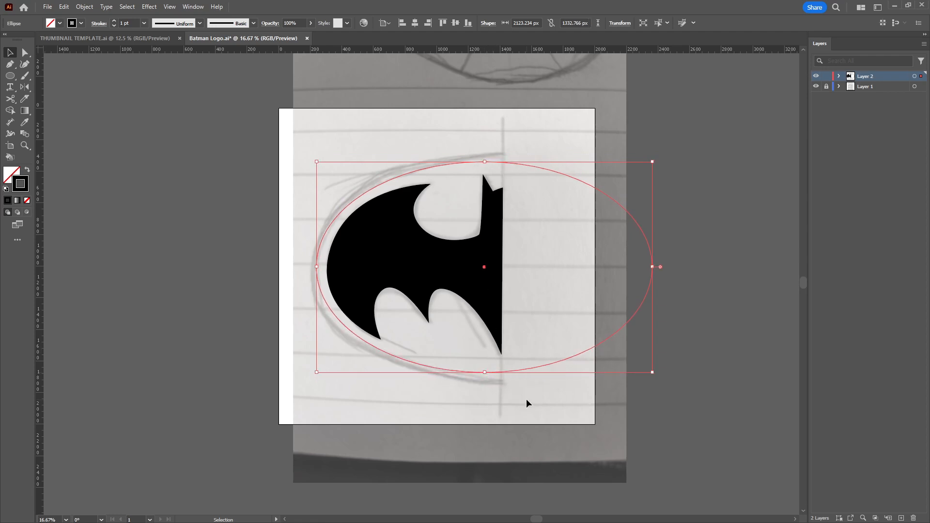
- Widen the ellipse on its side opposite the half-bat so it centres on the sketch's vertical line
{"action": "left_click", "coordinate": [526, 399]}
{"action": "left_click_drag", "start_coordinate": [499, 265], "coordinate": [381, 267]}
{"action": "left_click", "coordinate": [356, 268]}
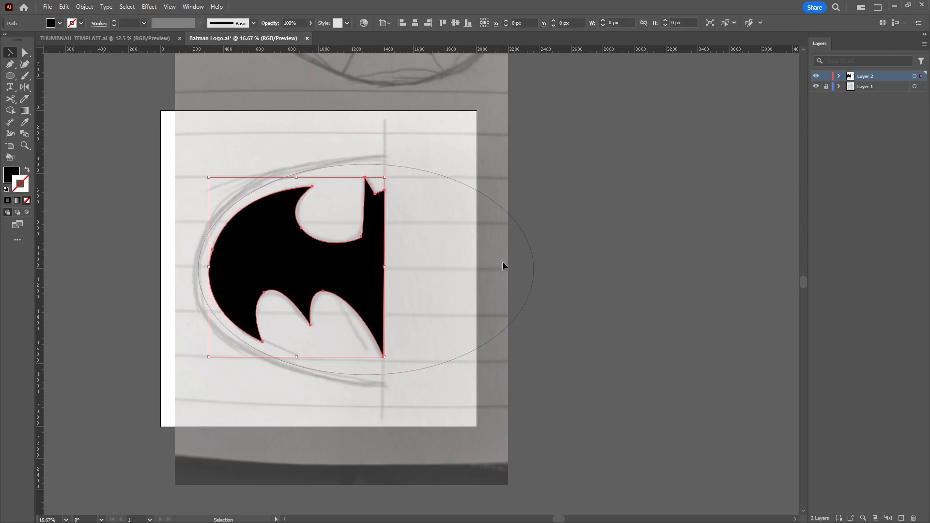
{"action": "left_click_drag", "start_coordinate": [502, 177], "coordinate": [572, 275]}
{"action": "left_click", "coordinate": [535, 331]}
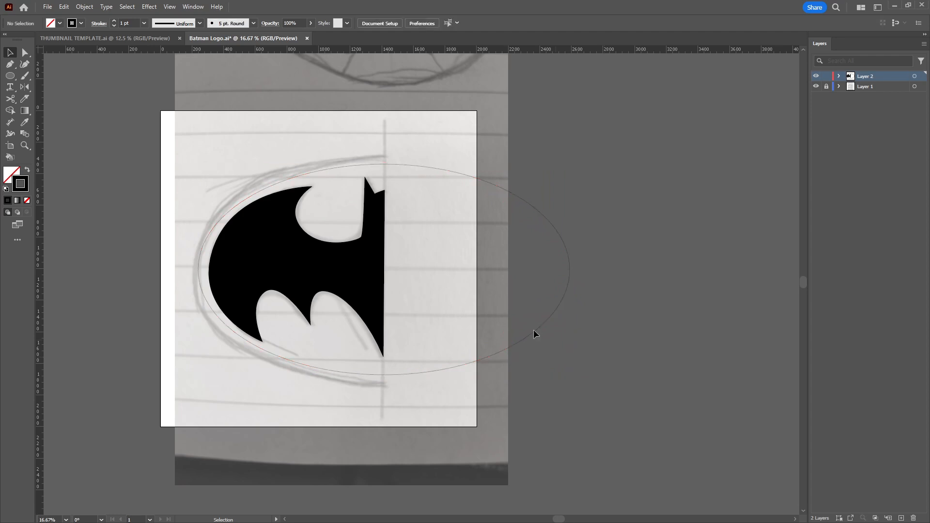
- Try to reflect a copy of the half-bat across a vertical axis and place it against the original
{"action": "left_click", "coordinate": [344, 265]}
{"action": "key", "text": "o"}
{"action": "left_click_drag", "start_coordinate": [344, 266], "coordinate": [516, 282]}
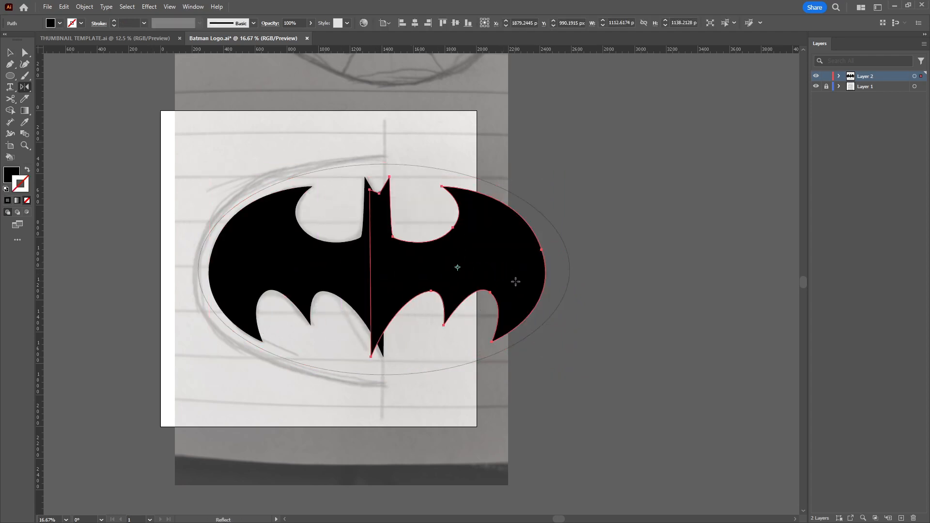
{"action": "key", "text": "v"}
{"action": "left_click_drag", "start_coordinate": [431, 270], "coordinate": [442, 271]}
- Shift the mirrored half slightly away from the centre seam and delete it
{"action": "key", "text": "a"}
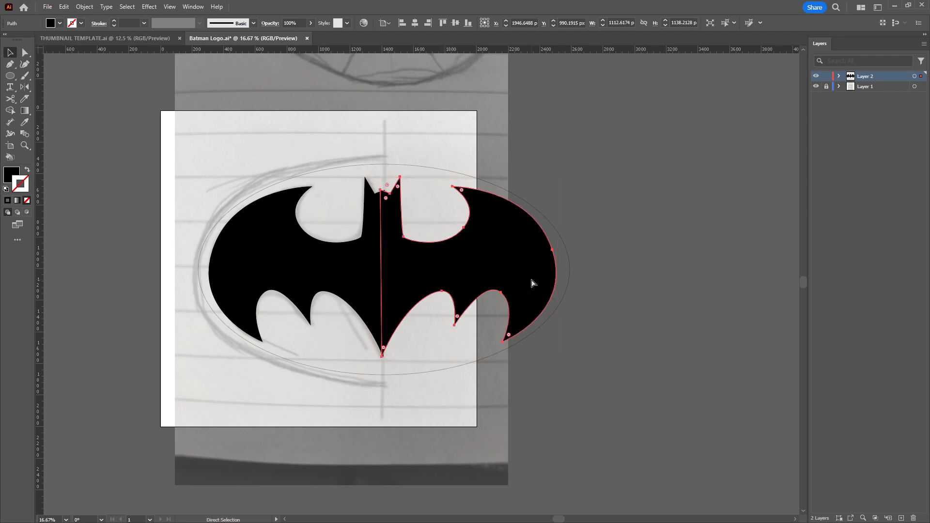
{"action": "key", "text": "ctrl+plus"}
{"action": "key", "text": "ctrl+plus"}
{"action": "key", "text": "ctrl+plus"}
{"action": "left_click_drag", "start_coordinate": [425, 257], "coordinate": [702, 318]}
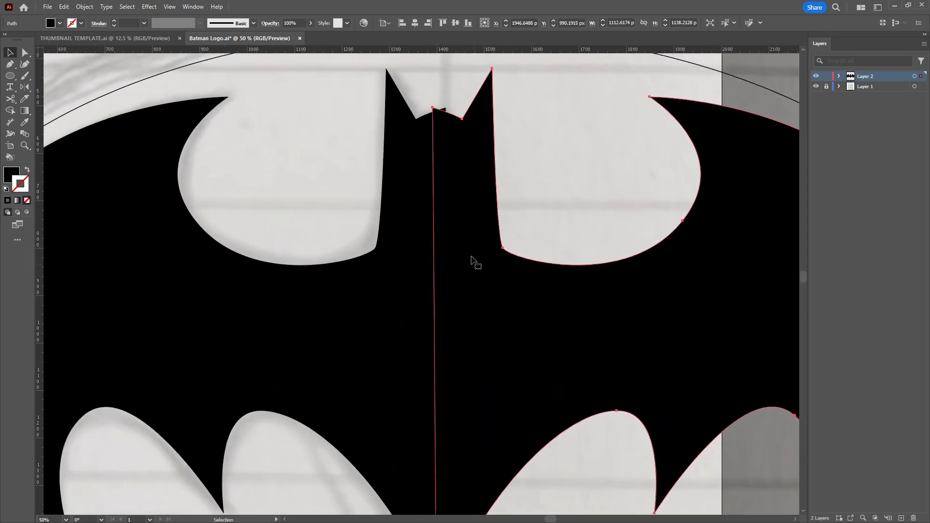
{"action": "key", "text": "Tab"}
{"action": "left_click_drag", "start_coordinate": [495, 216], "coordinate": [509, 213]}
{"action": "left_click_drag", "start_coordinate": [515, 285], "coordinate": [507, 248]}
{"action": "mouse_move", "coordinate": [498, 196]}
{"action": "left_mouse_down"}
{"action": "mouse_move", "coordinate": [507, 206]}
{"action": "mouse_move", "coordinate": [506, 195]}
{"action": "left_mouse_up"}
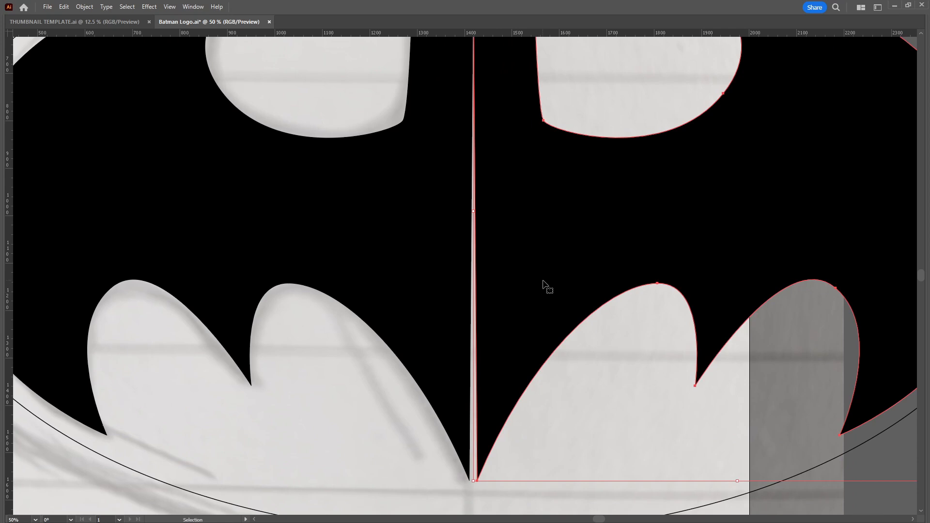
{"action": "key", "text": "Delete"}
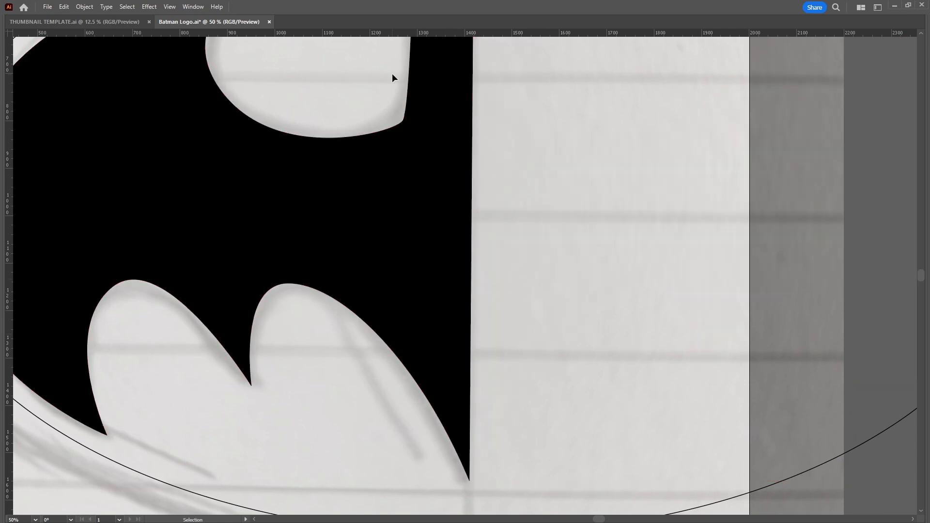
- Add a vertical ruler guide through the half-bat's top centre anchor
{"action": "key", "text": "ctrl+minus"}
{"action": "key", "text": "ctrl+r"}
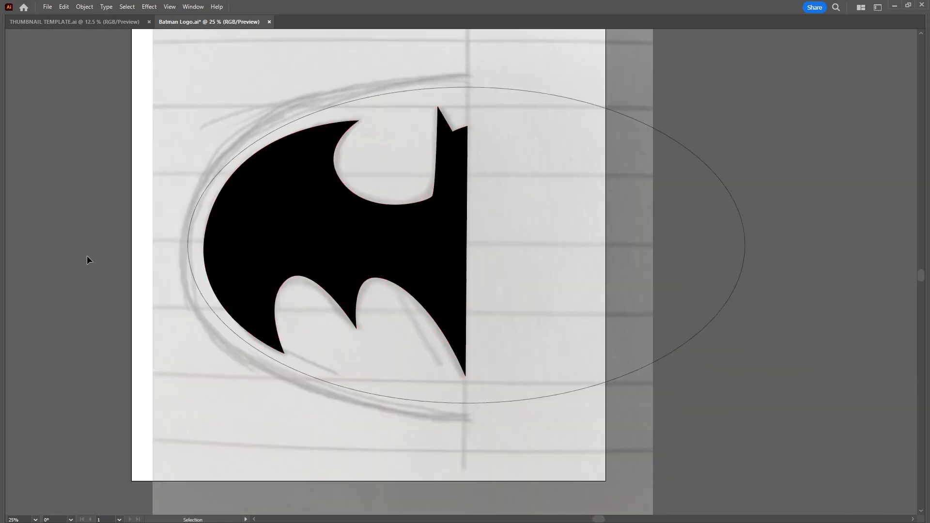
{"action": "key", "text": "ctrl+r"}
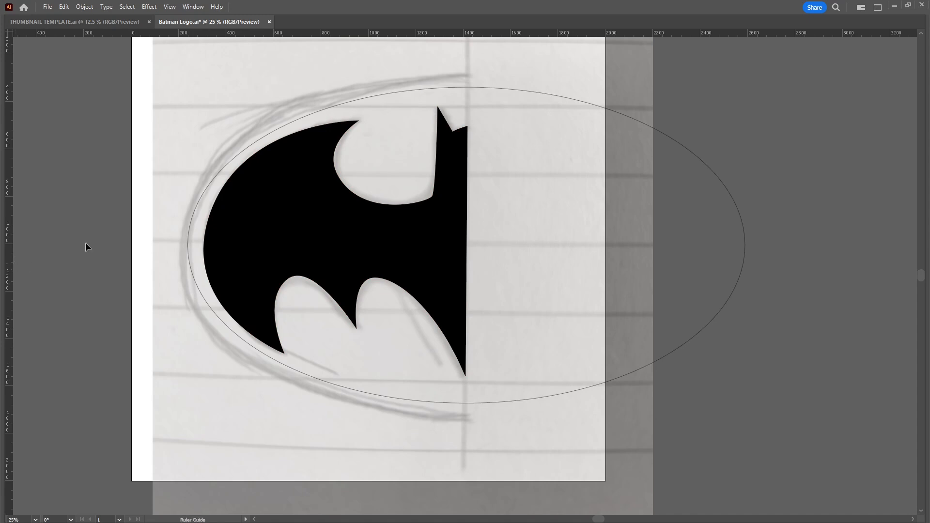
{"action": "left_click_drag", "start_coordinate": [85, 242], "coordinate": [467, 125]}
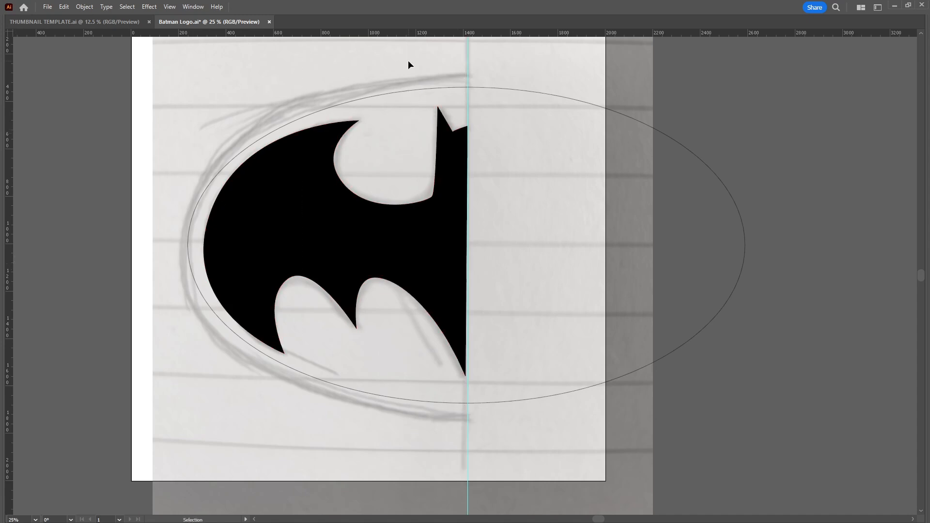
- Move the half-bat's bottom centre tip anchor onto the vertical guide
{"action": "key", "text": "ctrl+equal"}
{"action": "key", "text": "ctrl+equal"}
{"action": "key", "text": "ctrl+equal"}
{"action": "key", "text": "a"}
{"action": "left_click_drag", "start_coordinate": [473, 489], "coordinate": [448, 334]}
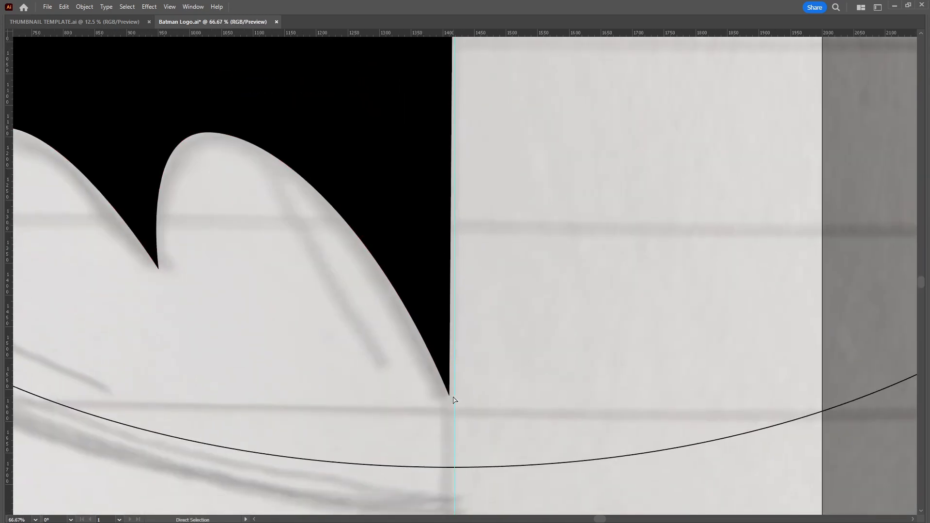
{"action": "left_click_drag", "start_coordinate": [450, 395], "coordinate": [455, 395]}
- Flatten the head's top edge where it meets the vertical guide
{"action": "left_click_drag", "start_coordinate": [488, 250], "coordinate": [499, 461]}
{"action": "left_click_drag", "start_coordinate": [484, 231], "coordinate": [488, 442]}
{"action": "left_click_drag", "start_coordinate": [476, 161], "coordinate": [446, 235]}
{"action": "left_click", "coordinate": [538, 231]}
- Reflect a copy of the corrected half-bat across a vertical axis to make the opposite wing
{"action": "key", "text": "ctrl+minus"}
{"action": "key", "text": "ctrl+minus"}
{"action": "key", "text": "v"}
{"action": "left_click_drag", "start_coordinate": [432, 288], "coordinate": [394, 189]}
{"action": "left_click_drag", "start_coordinate": [428, 273], "coordinate": [677, 258]}
{"action": "key", "text": "o"}
{"action": "key", "text": "Return"}
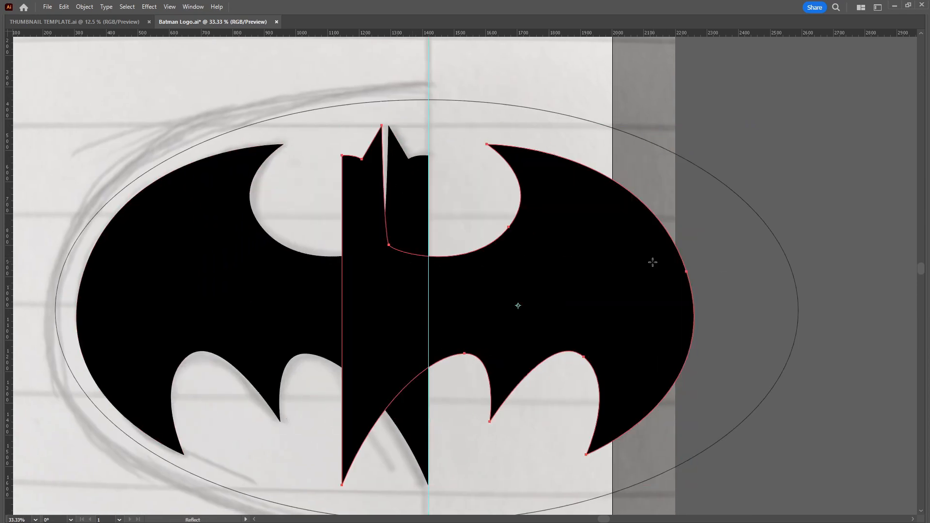
- Move the mirrored half-bat beside the original so the two halves overlap slightly along the vertical guide
{"action": "key", "text": "v"}
{"action": "left_click_drag", "start_coordinate": [488, 307], "coordinate": [578, 305]}
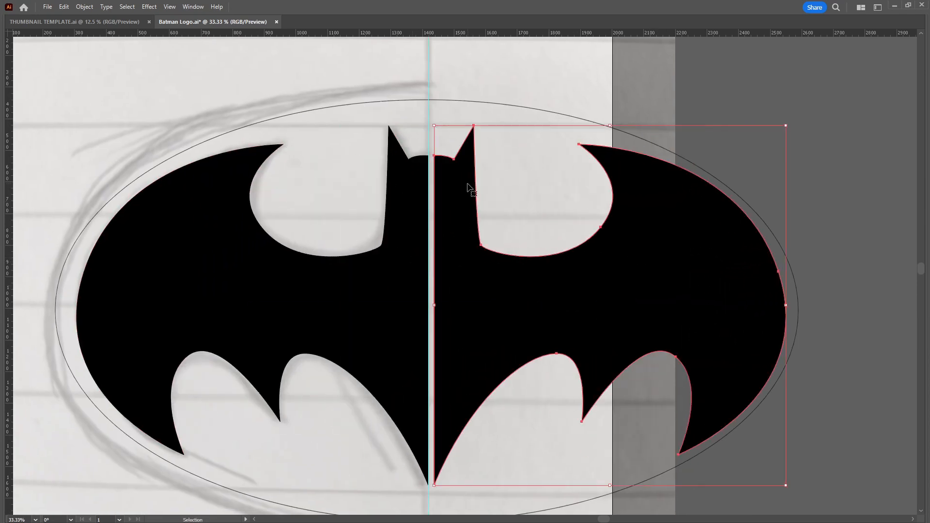
{"action": "key", "text": "ctrl+plus"}
{"action": "key", "text": "ctrl+plus"}
{"action": "key", "text": "ctrl+plus"}
{"action": "left_click_drag", "start_coordinate": [347, 249], "coordinate": [613, 503]}
{"action": "left_click_drag", "start_coordinate": [332, 190], "coordinate": [621, 312]}
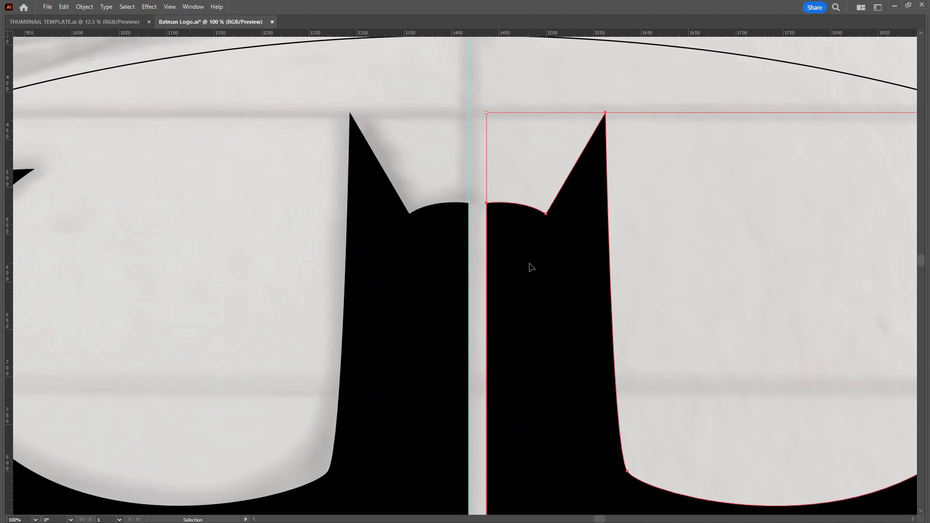
{"action": "left_click_drag", "start_coordinate": [528, 264], "coordinate": [510, 267]}
{"action": "scroll", "coordinate": [553, 315], "scroll_direction": "down", "scroll_amount": 8}
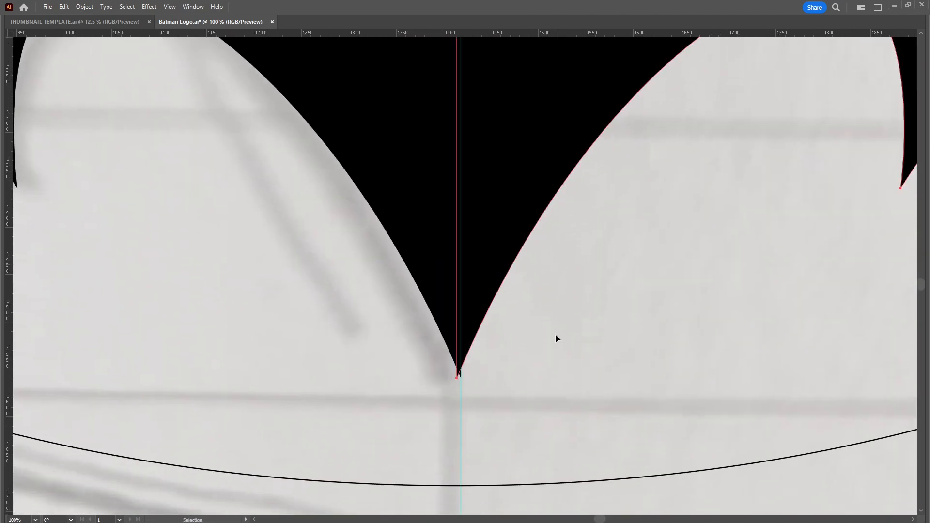
- Merge both bat halves into one shape with the Shape Builder and remove the leftover overlap spikes at the bottom tip
{"action": "left_click", "coordinate": [419, 311]}
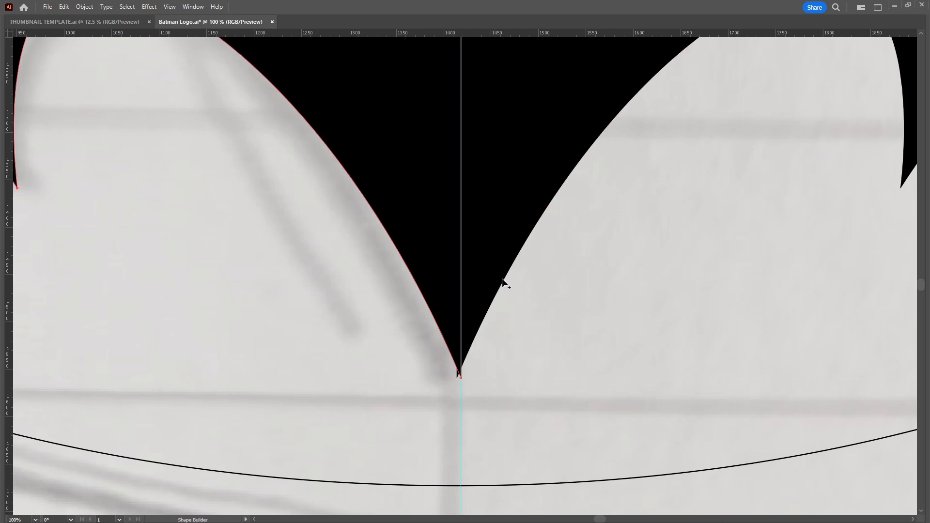
{"action": "left_click", "coordinate": [571, 351]}
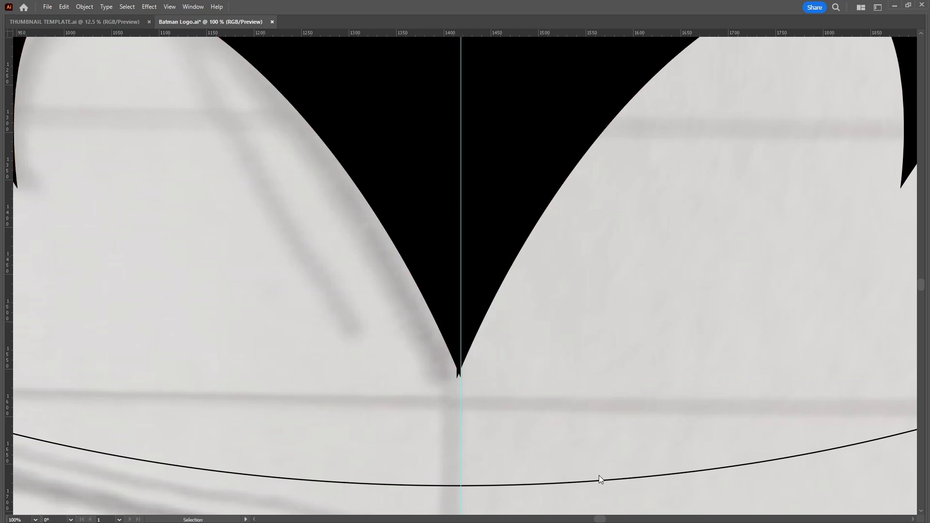
{"action": "left_click", "coordinate": [438, 340]}
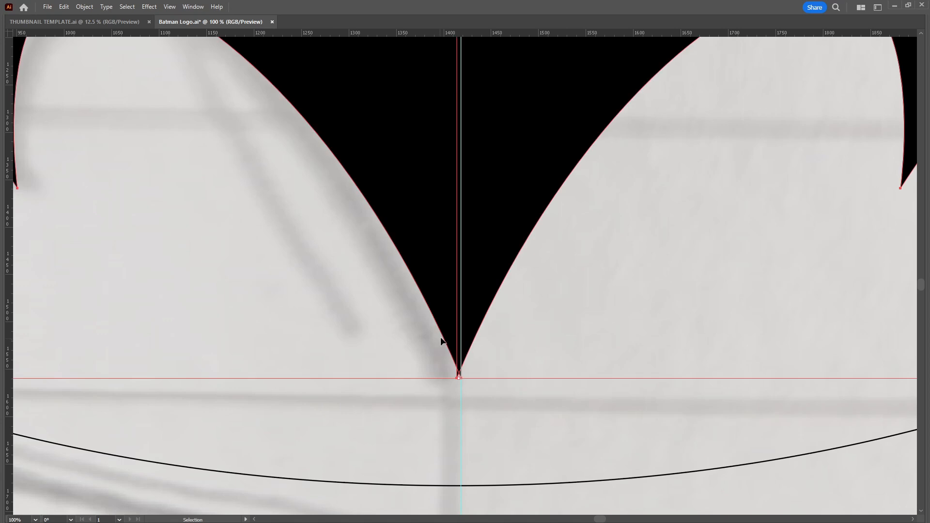
{"action": "key", "text": "shift+m"}
{"action": "scroll", "coordinate": [466, 349], "scroll_direction": "up", "scroll_amount": 2}
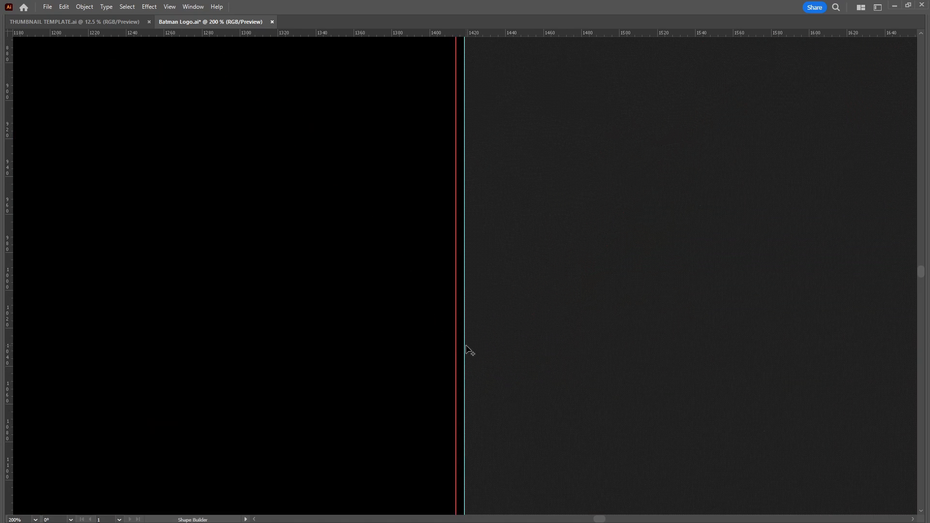
{"action": "scroll", "coordinate": [488, 350], "scroll_direction": "down", "scroll_amount": 15}
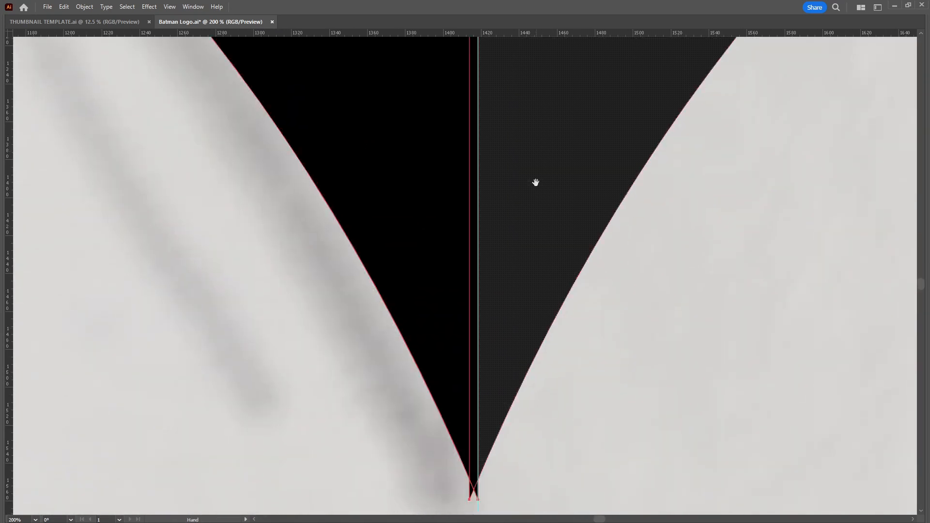
{"action": "left_click_drag", "start_coordinate": [434, 382], "coordinate": [449, 382], "text": "alt"}
{"action": "left_click_drag", "start_coordinate": [563, 259], "coordinate": [610, 516]}
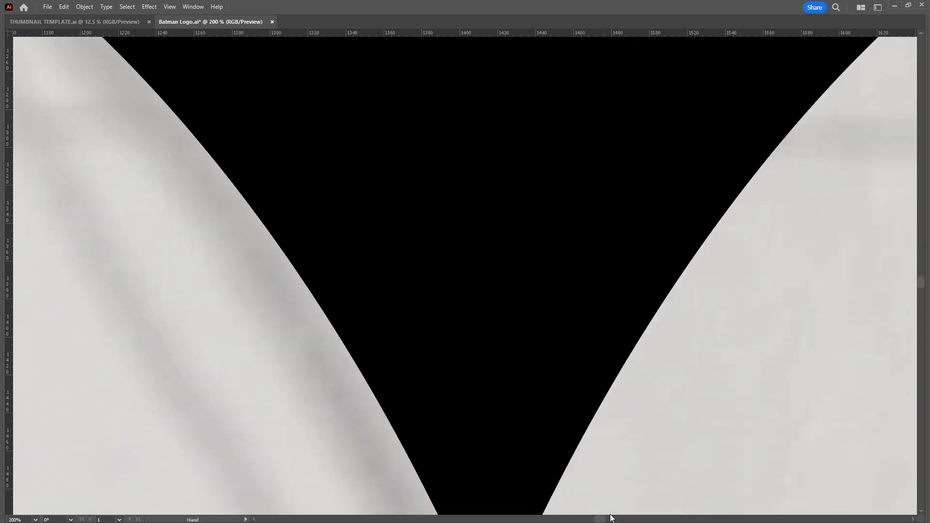
{"action": "left_click_drag", "start_coordinate": [547, 48], "coordinate": [547, 504]}
{"action": "left_click_drag", "start_coordinate": [579, 53], "coordinate": [555, 426]}
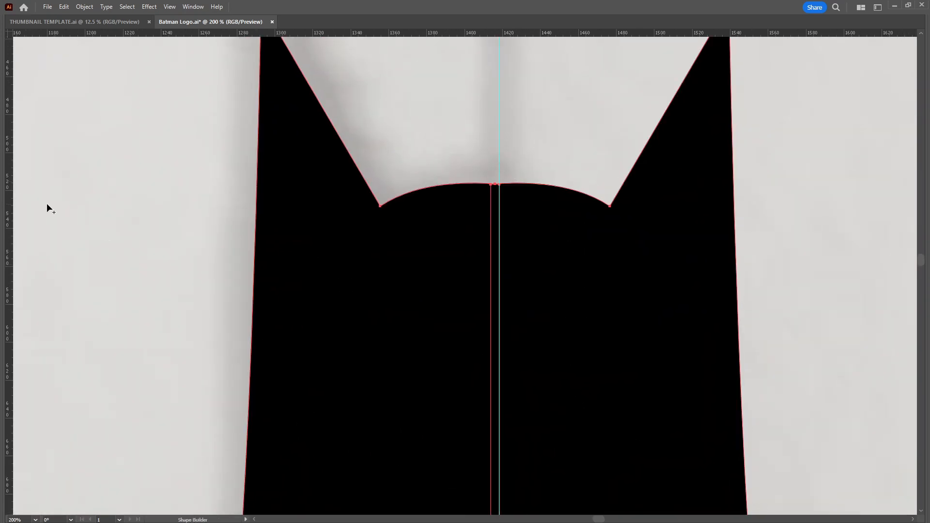
{"action": "key", "text": "Tab"}
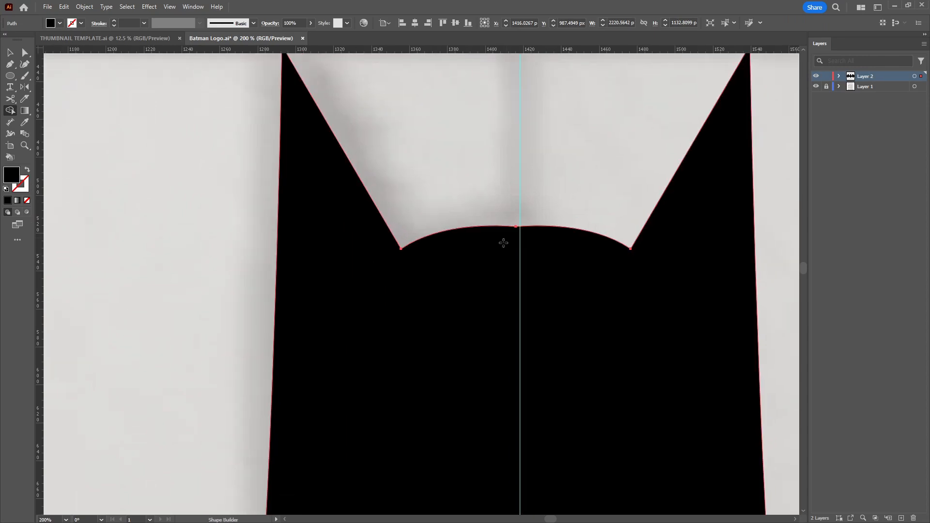
- Smooth the top of the bat's head across the centre seam by redrawing it with the Pencil tool
{"action": "key", "text": "n"}
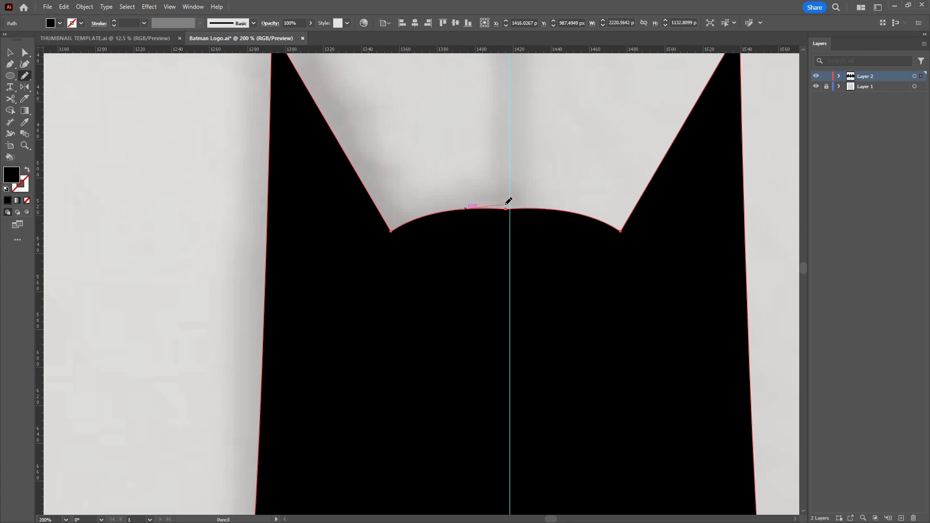
{"action": "key", "text": "ctrl+z"}
{"action": "left_click_drag", "start_coordinate": [540, 206], "coordinate": [555, 210]}
{"action": "left_click", "coordinate": [566, 198], "text": "ctrl"}
- Raise the stroke weight of the oval around the bat to 45 pt
{"action": "key", "text": "ctrl+minus"}
{"action": "key", "text": "ctrl+minus"}
{"action": "key", "text": "ctrl+minus"}
{"action": "key", "text": "ctrl+minus"}
{"action": "key", "text": "ctrl+minus"}
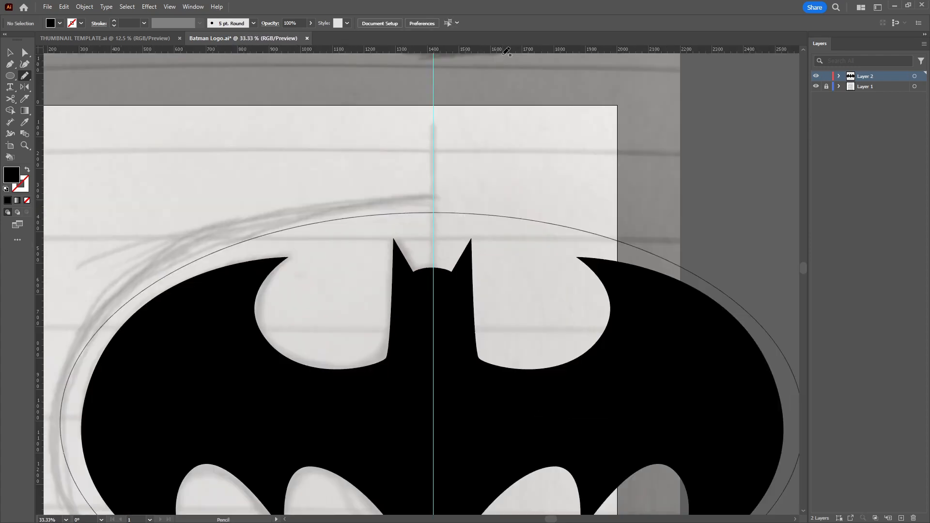
{"action": "key", "text": "v"}
{"action": "left_click_drag", "start_coordinate": [597, 239], "coordinate": [605, 133]}
{"action": "key", "text": "ctrl+minus"}
{"action": "left_click", "coordinate": [558, 428]}
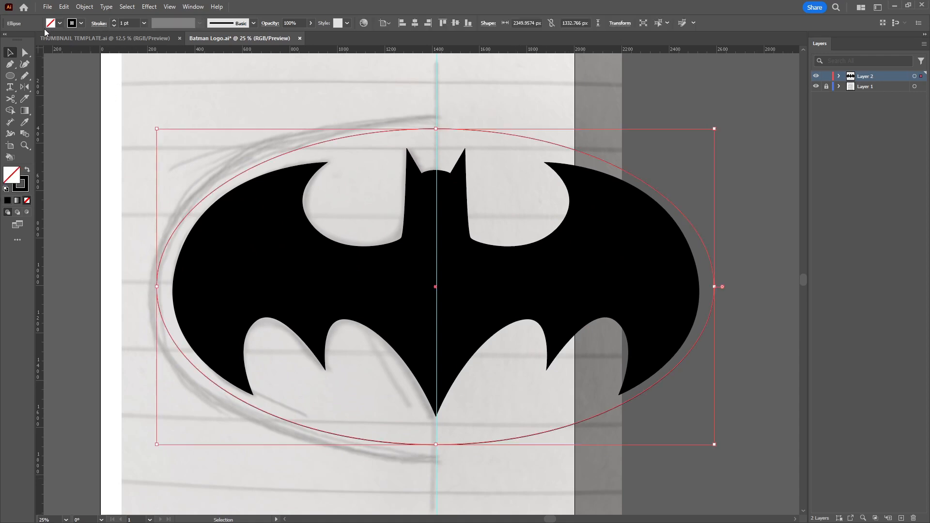
{"action": "key", "text": "Up"}
{"action": "key", "text": "Up"}
{"action": "key", "text": "Up"}
{"action": "key", "text": "Up"}
{"action": "key", "text": "Up"}
{"action": "key", "text": "Up"}
{"action": "key", "text": "Up"}
{"action": "key", "text": "Up"}
{"action": "key", "text": "Up"}
{"action": "key", "text": "Up"}
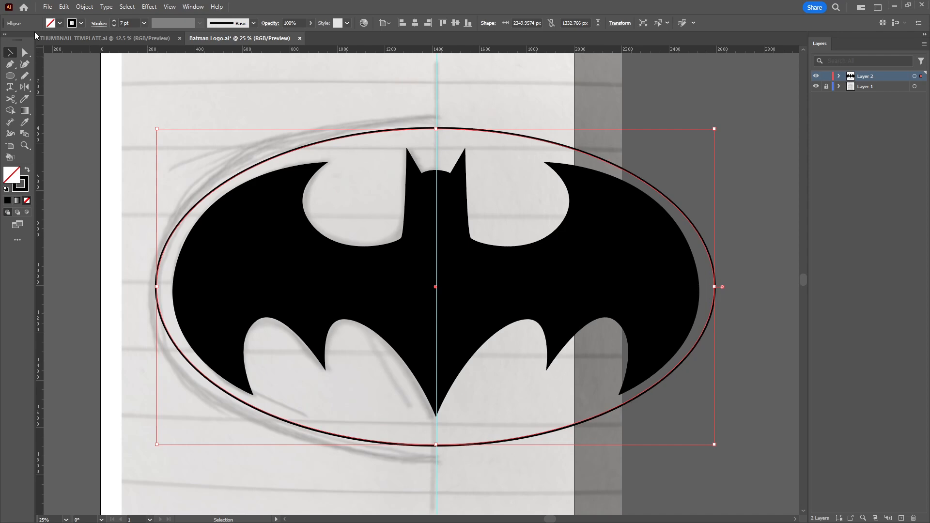
{"action": "key", "text": "Up"}
{"action": "key", "text": "Up"}
{"action": "key", "text": "Up"}
{"action": "key", "text": "Up"}
{"action": "key", "text": "Up"}
{"action": "key", "text": "Up"}
{"action": "key", "text": "Up"}
{"action": "key", "text": "Up"}
{"action": "key", "text": "Up"}
{"action": "key", "text": "Up"}
{"action": "key", "text": "Up"}
{"action": "key", "text": "Up"}
{"action": "key", "text": "Up"}
{"action": "key", "text": "Up"}
{"action": "key", "text": "Up"}
{"action": "key", "text": "Up"}
{"action": "key", "text": "Up"}
{"action": "key", "text": "Up"}
{"action": "key", "text": "Up"}
{"action": "key", "text": "Up"}
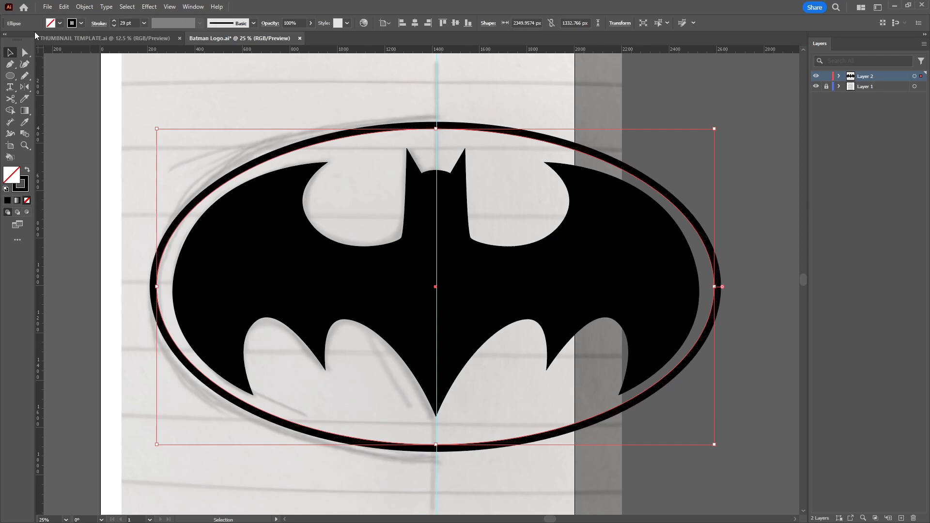
{"action": "key", "text": "Up"}
{"action": "key", "text": "Up"}
{"action": "key", "text": "Up"}
{"action": "key", "text": "Up"}
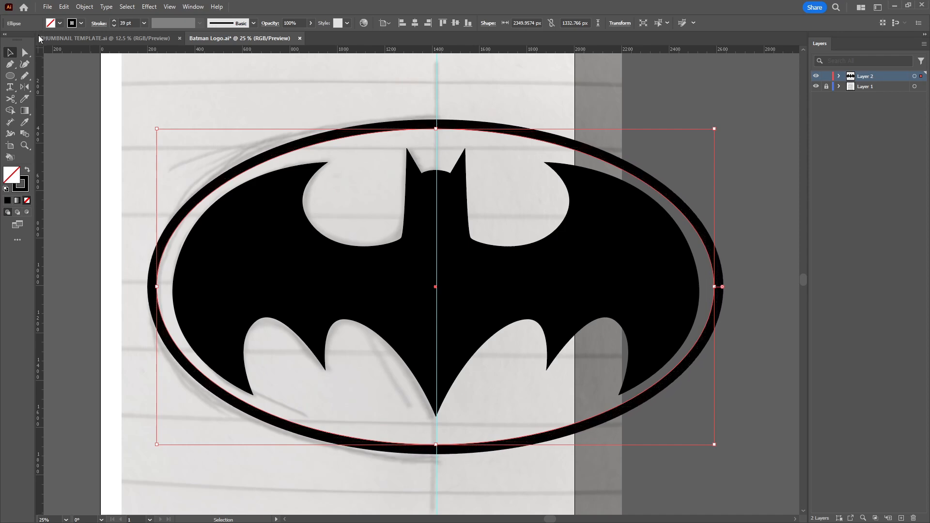
{"action": "key", "text": "Up"}
{"action": "key", "text": "Up"}
{"action": "key", "text": "Up"}
{"action": "key", "text": "Up"}
{"action": "key", "text": "Up"}
{"action": "key", "text": "Up"}
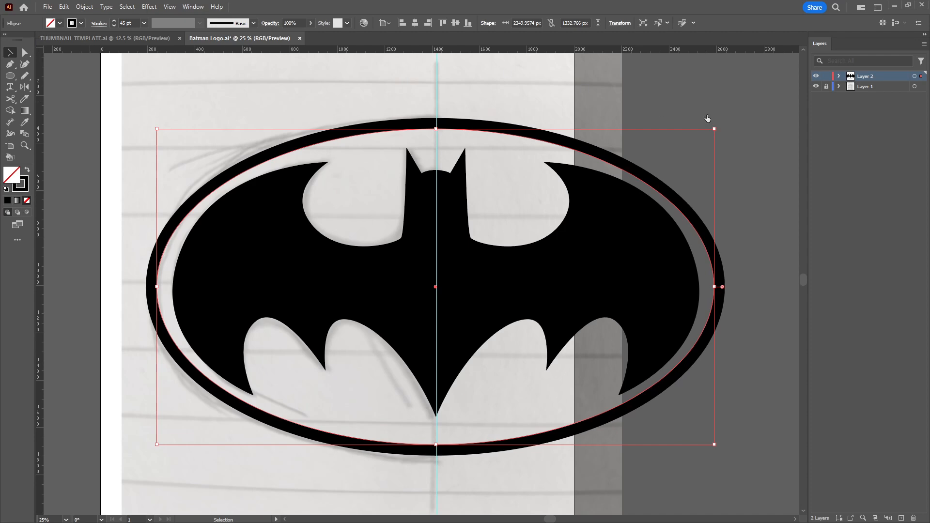
- Hide the sketch on Layer 1 and delete the vertical guide
{"action": "left_click", "coordinate": [818, 86]}
{"action": "key", "text": "ctrl+shift+a"}
{"action": "key", "text": "ctrl+minus"}
{"action": "key", "text": "Tab"}
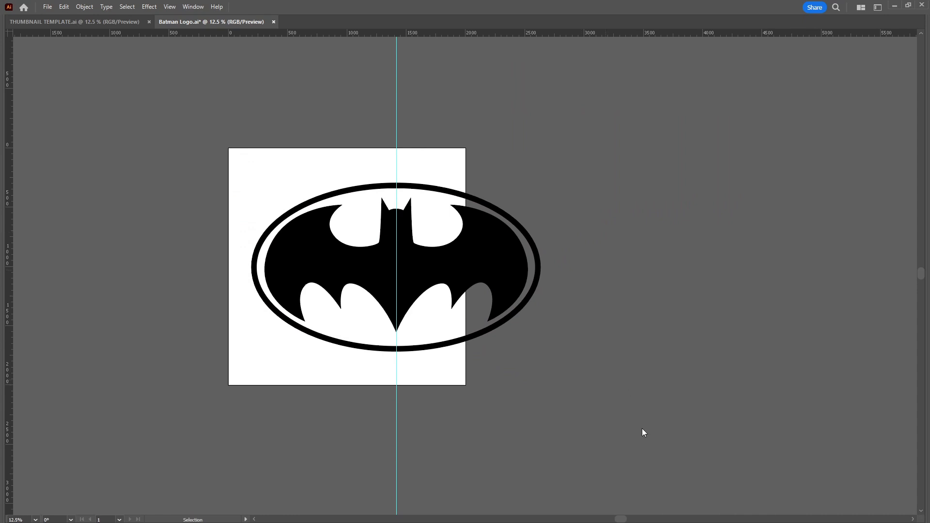
{"action": "left_click", "coordinate": [396, 452]}
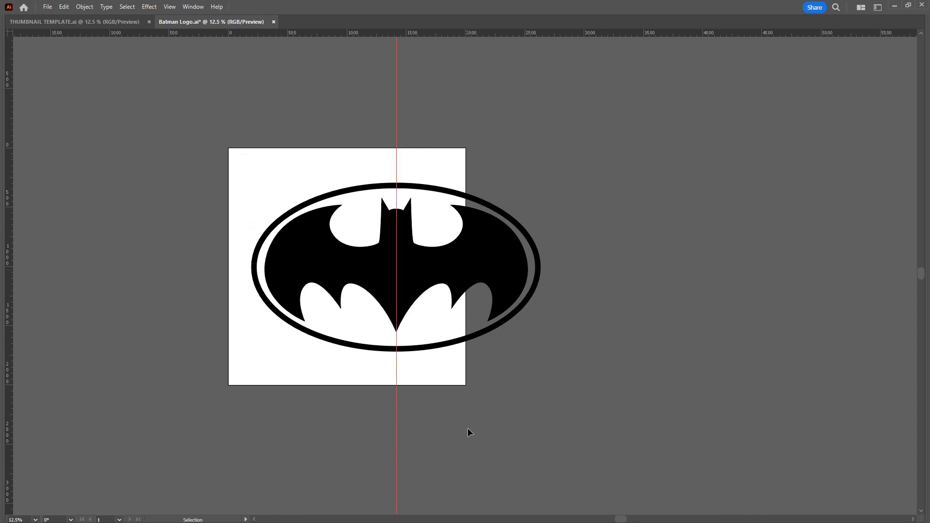
{"action": "key", "text": "Delete"}
- Move the bat and oval together toward the middle of the artboard and expand the oval's stroke into a filled shape
{"action": "left_click_drag", "start_coordinate": [224, 152], "coordinate": [596, 382]}
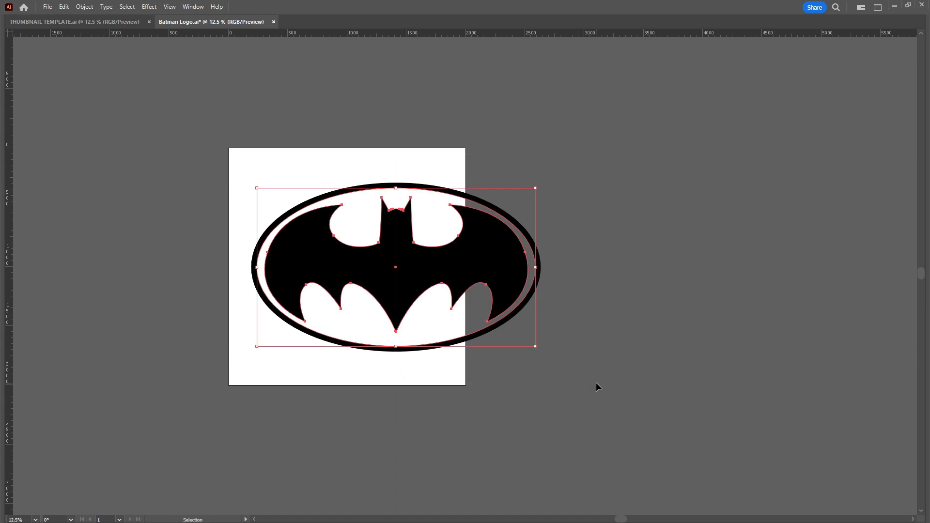
{"action": "key", "text": "ctrl+shift+a"}
{"action": "left_click_drag", "start_coordinate": [480, 269], "coordinate": [437, 269]}
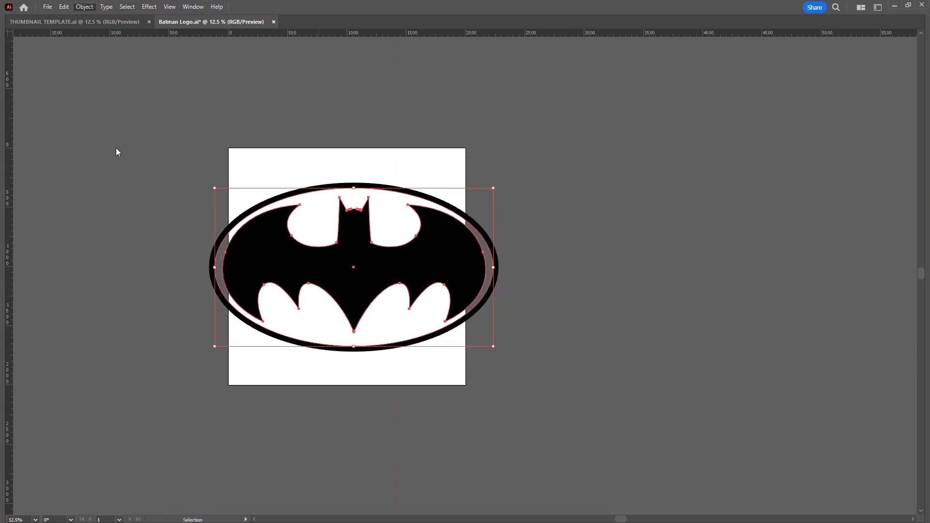
{"action": "key", "text": "ctrl+a"}
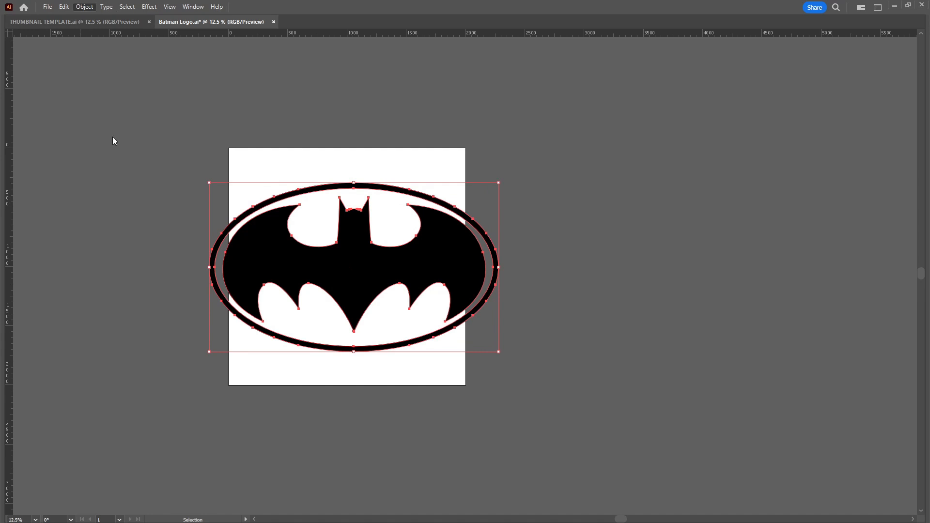
{"action": "key", "text": "Tab"}
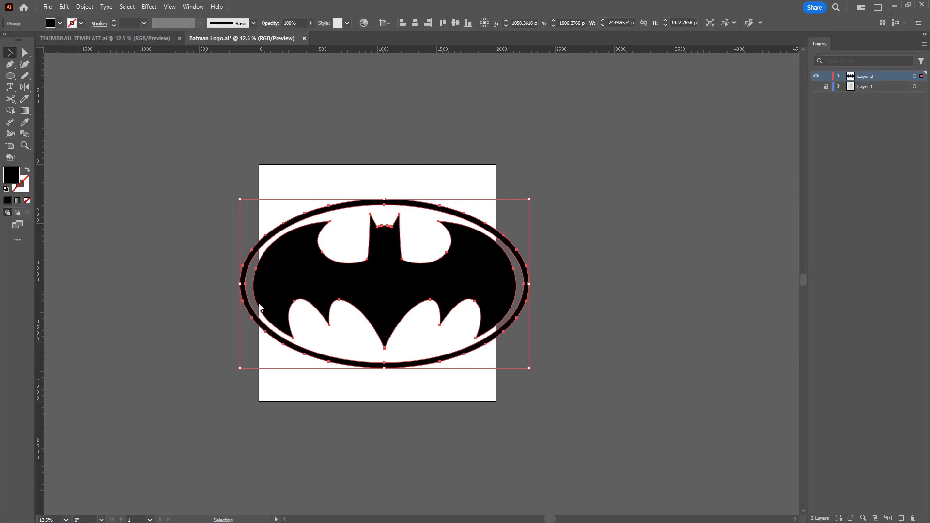
- Scale the whole logo down proportionally to about 1623 px wide so it fits inside the artboard
{"action": "key", "text": "Tab"}
{"action": "left_click_drag", "start_coordinate": [496, 268], "coordinate": [453, 268]}
{"action": "key", "text": "Tab"}
{"action": "left_click", "coordinate": [413, 25]}
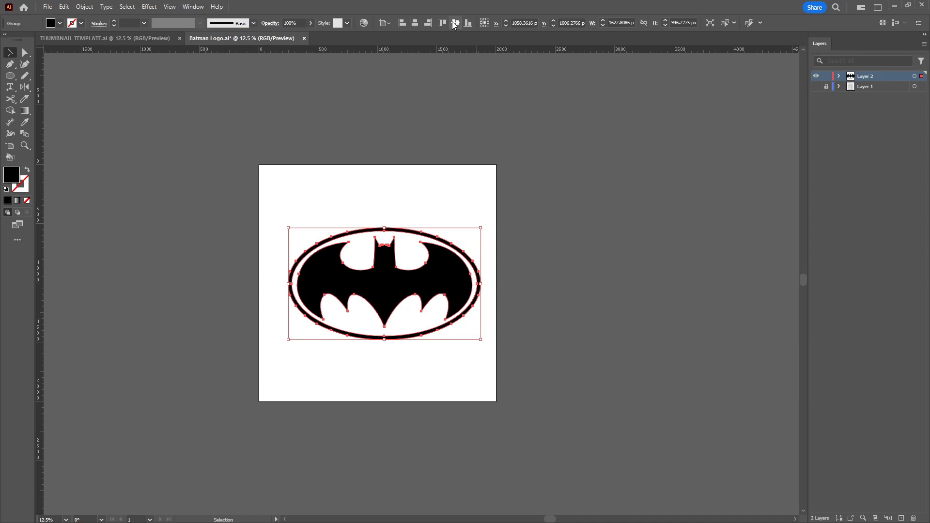
{"action": "left_click", "coordinate": [548, 296]}
- Draw a rectangle about 1953 by 1352 px over the logo, fill it yellow and send it to the back
{"action": "key", "text": "m"}
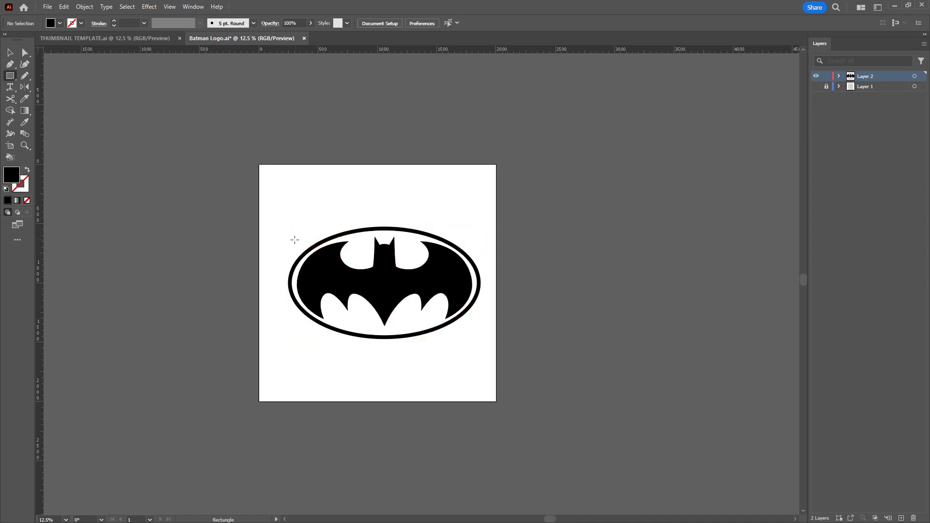
{"action": "left_click_drag", "start_coordinate": [276, 211], "coordinate": [507, 371]}
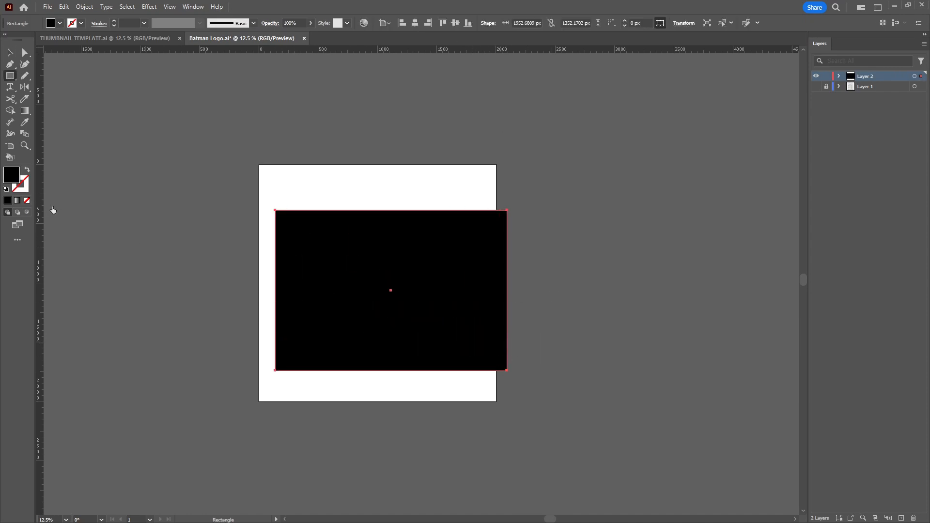
{"action": "left_click", "coordinate": [71, 202]}
{"action": "key", "text": "ctrl+shift+["}
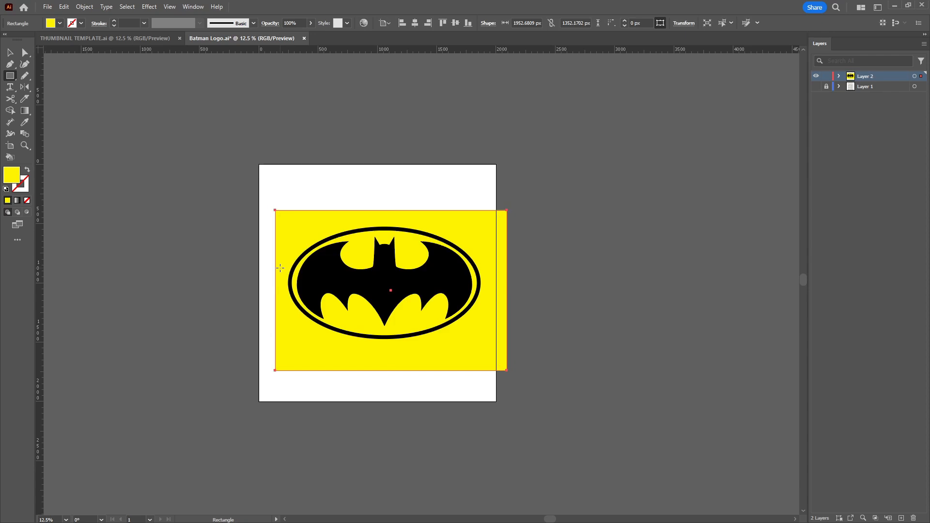
- Change the background rectangle's fill to a deeper golden yellow
{"action": "key", "text": "v"}
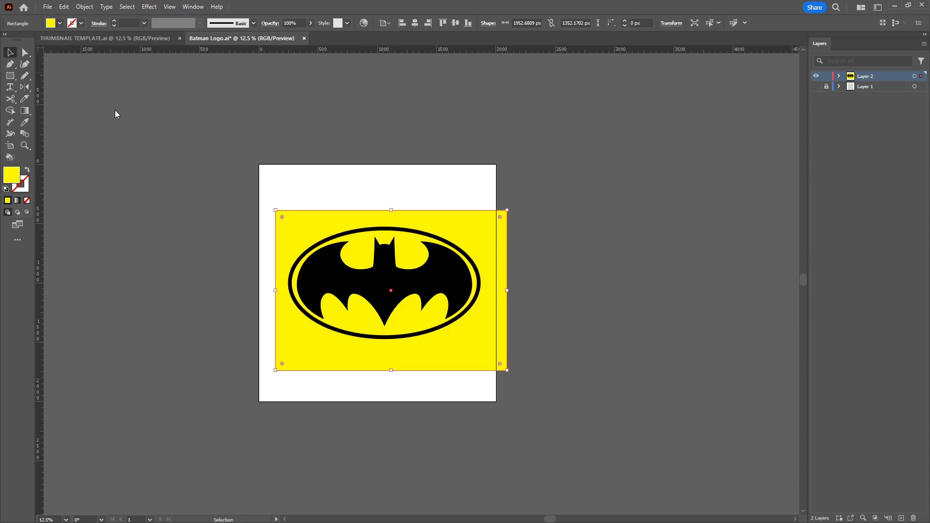
{"action": "left_click_drag", "start_coordinate": [72, 96], "coordinate": [72, 102]}
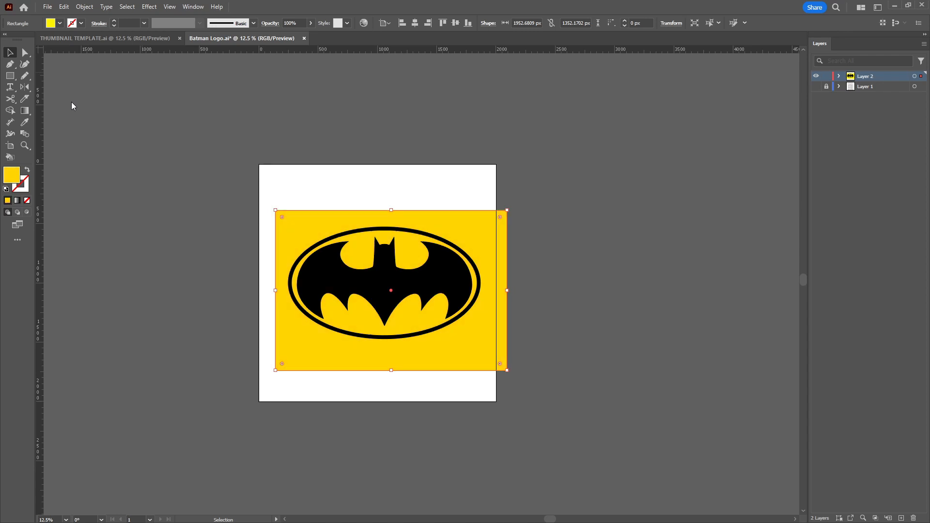
{"action": "left_click", "coordinate": [309, 177]}
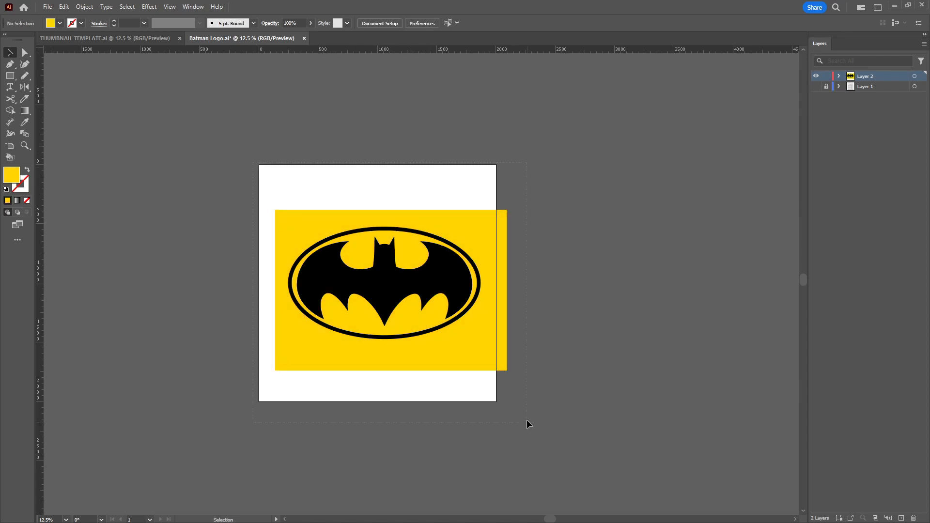
- Divide the rectangle along the logo's outlines and delete the yellow area outside the oval
{"action": "key", "text": "ctrl+a"}
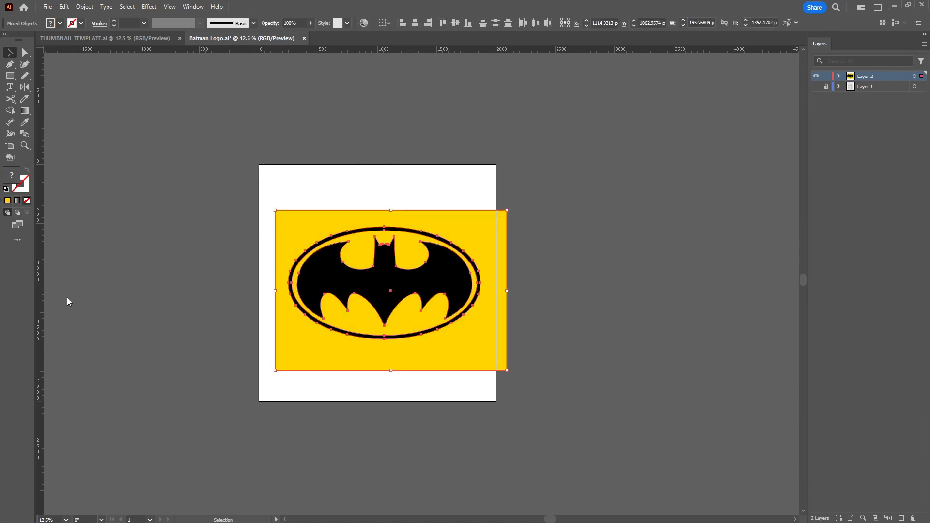
{"action": "key", "text": "a"}
{"action": "left_click", "coordinate": [263, 178]}
{"action": "left_click", "coordinate": [302, 221]}
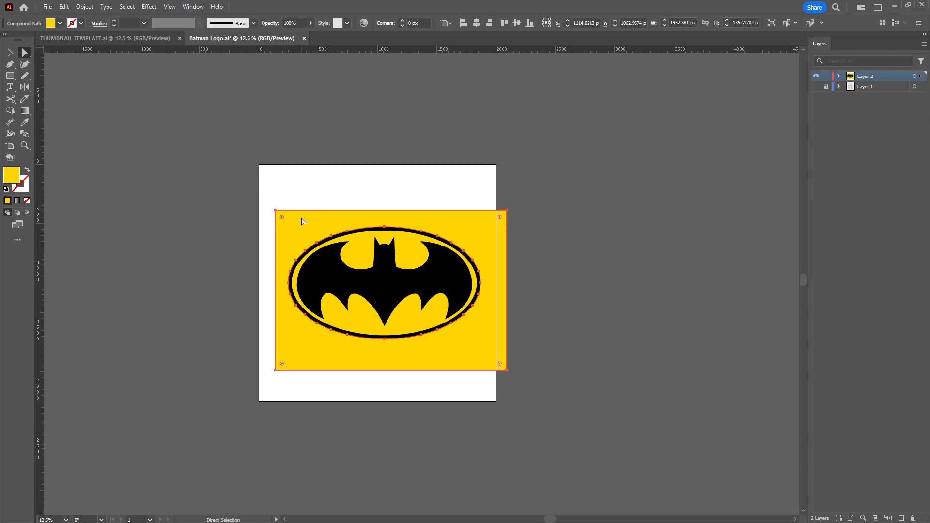
{"action": "key", "text": "Delete"}
- Centre the finished black and yellow logo on the artboard at X 1000 px, Y 1000 px
{"action": "key", "text": "v"}
{"action": "key", "text": "a"}
{"action": "left_click_drag", "start_coordinate": [283, 207], "coordinate": [496, 361]}
{"action": "left_click", "coordinate": [532, 351]}
{"action": "key", "text": "v"}
{"action": "left_click", "coordinate": [461, 272]}
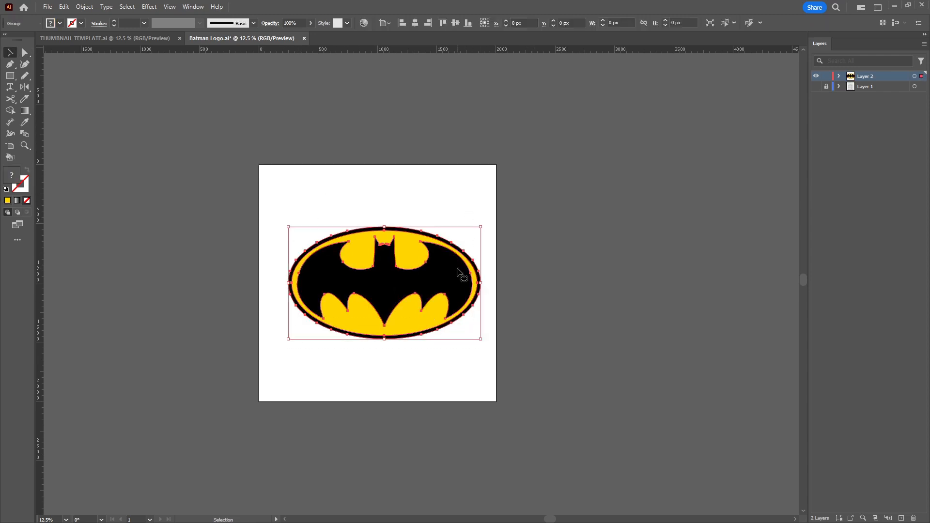
{"action": "left_click", "coordinate": [415, 23]}
{"action": "left_click", "coordinate": [578, 275]}
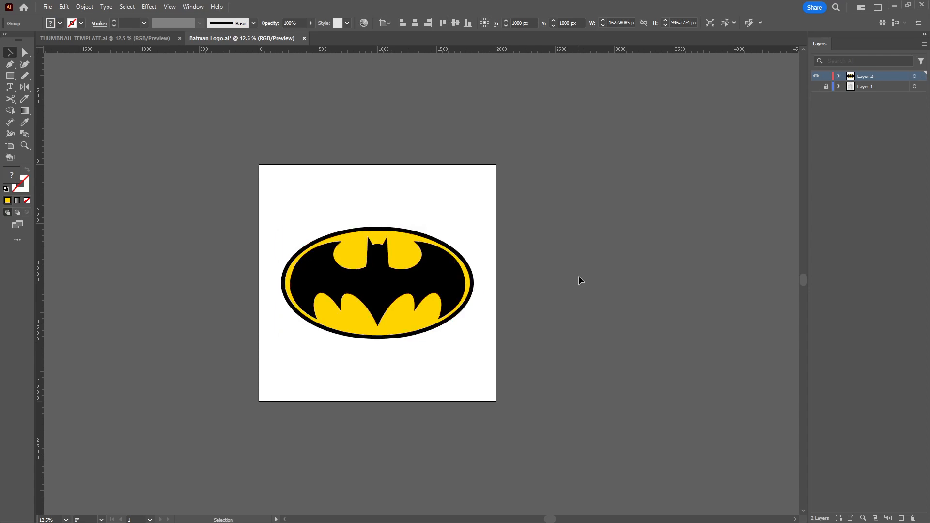
- Save the Batman Logo.ai document and view the logo enlarged
{"action": "key", "text": "a"}
{"action": "key", "text": "v"}
{"action": "key", "text": "ctrl+s"}
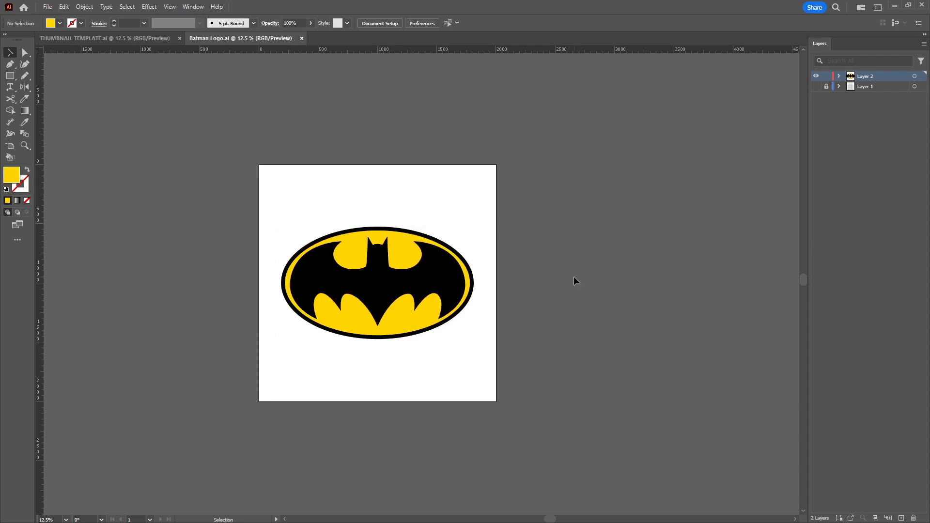
{"action": "key", "text": "ctrl+equal"}
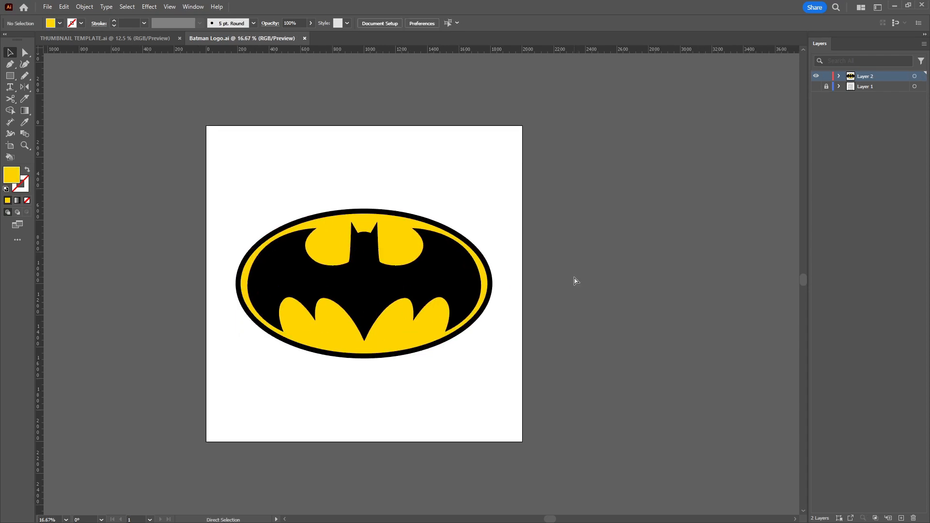
{"action": "left_click_drag", "start_coordinate": [545, 344], "coordinate": [643, 320]}
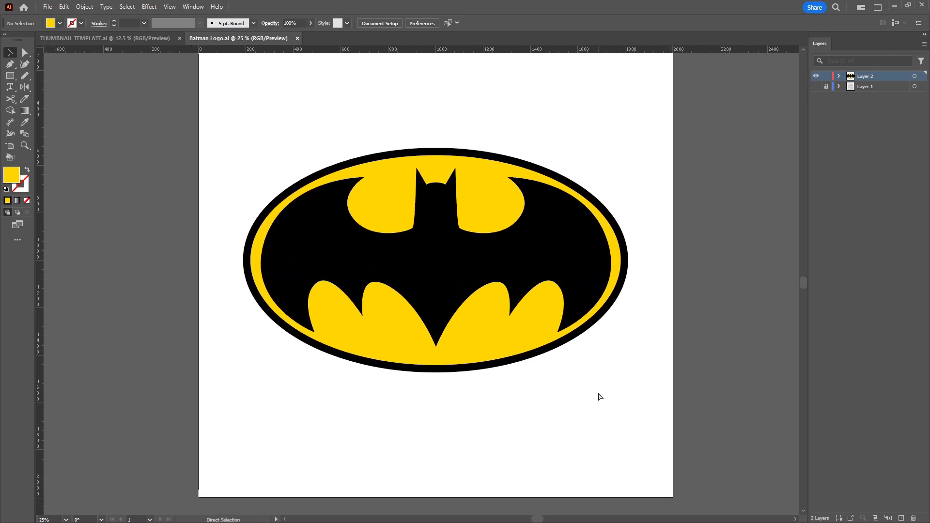